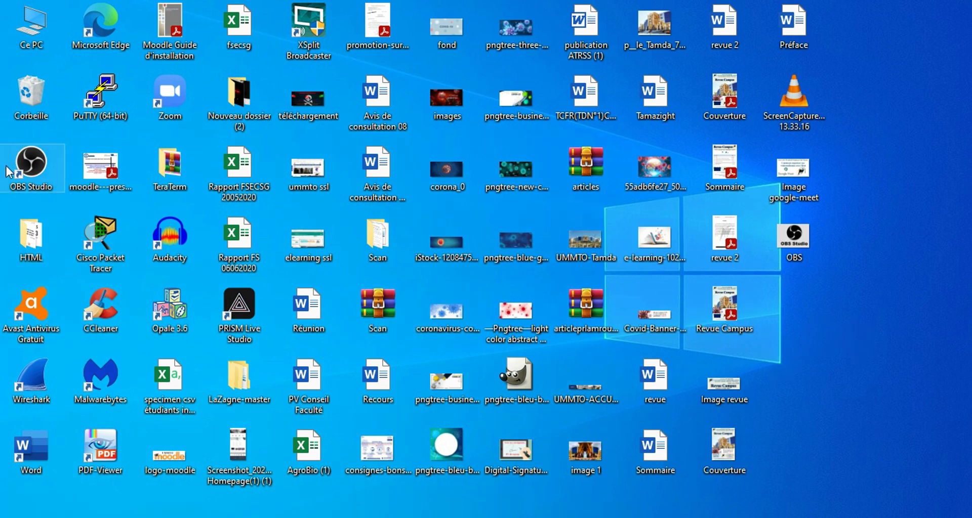
# - Launch OBS Studio from the desktop
pyautogui.click(61, 148)
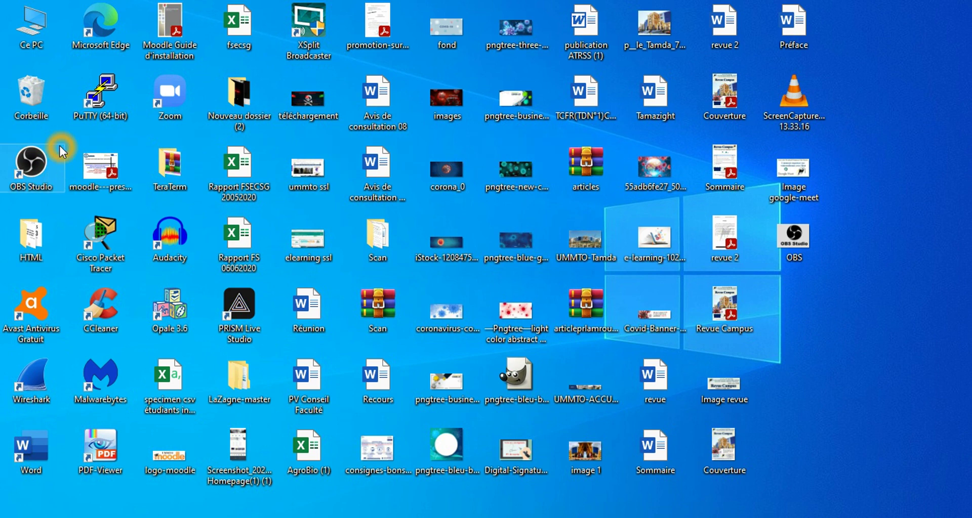
pyautogui.doubleClick(41, 172)
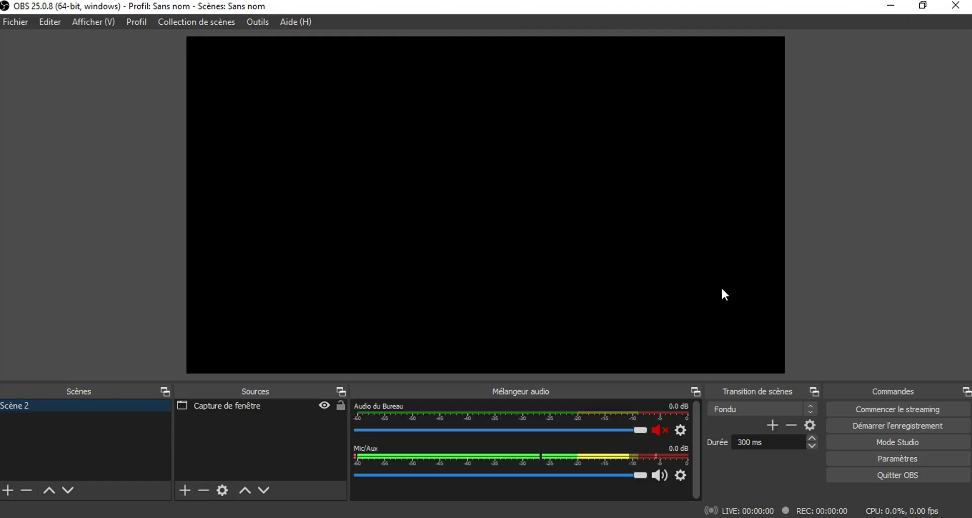
pyautogui.click(769, 324)
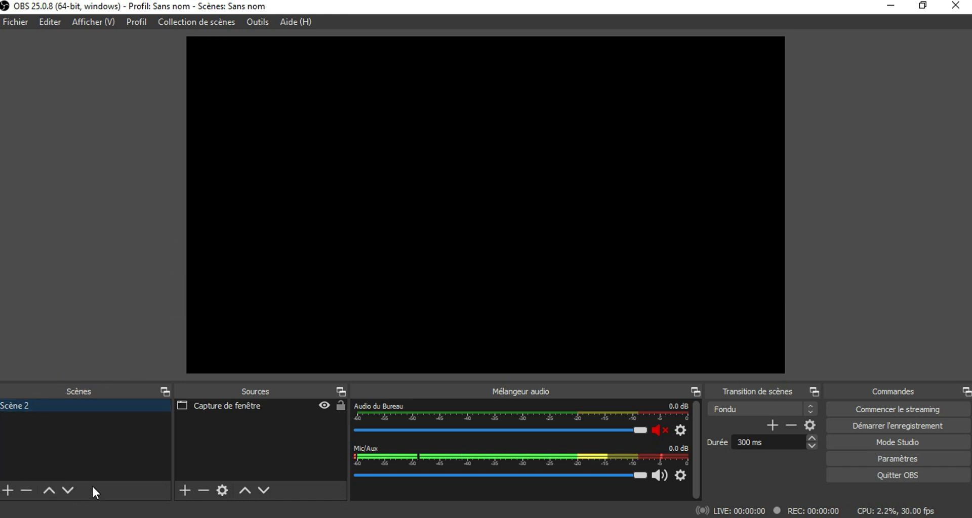
# - Examine the scene list, the sources list and the desktop and microphone channels of the audio mixer
pyautogui.click(81, 372)
pyautogui.click(125, 424)
pyautogui.click(258, 395)
pyautogui.click(665, 478)
pyautogui.click(414, 404)
pyautogui.click(659, 431)
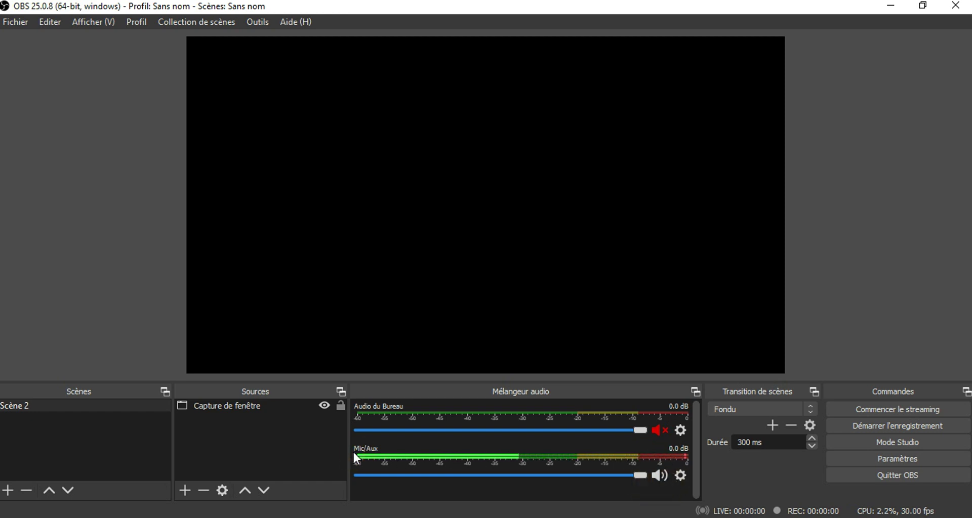
pyautogui.click(587, 457)
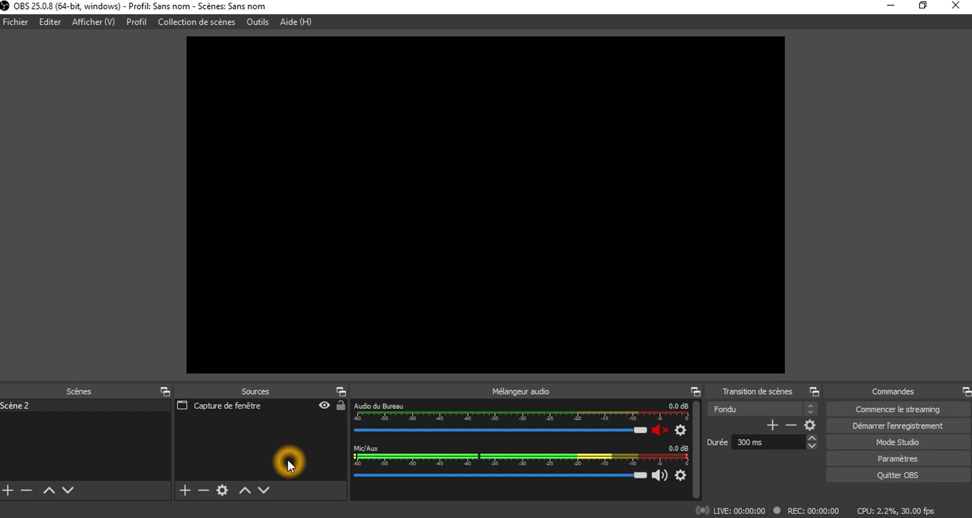
# - Choose mp4 as the recording format in the output settings and close the settings
pyautogui.click(25, 23)
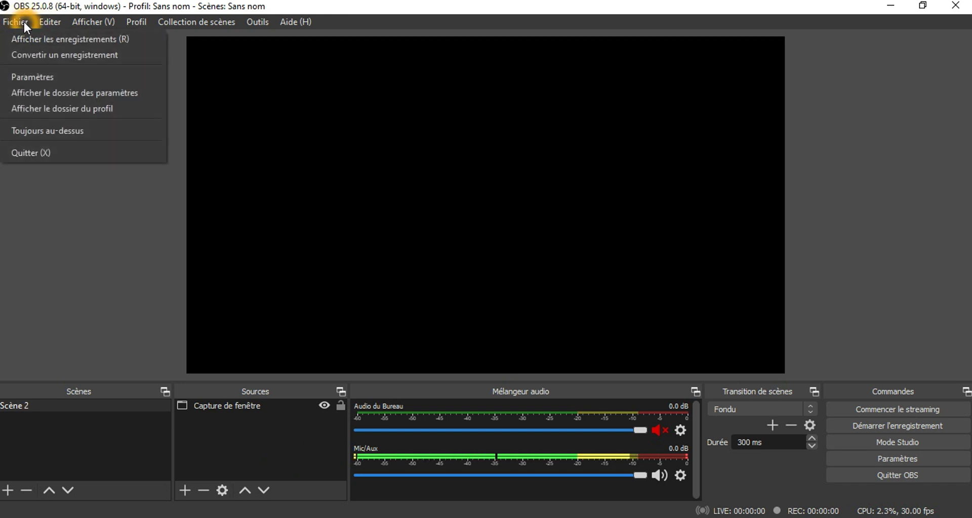
pyautogui.click(23, 23)
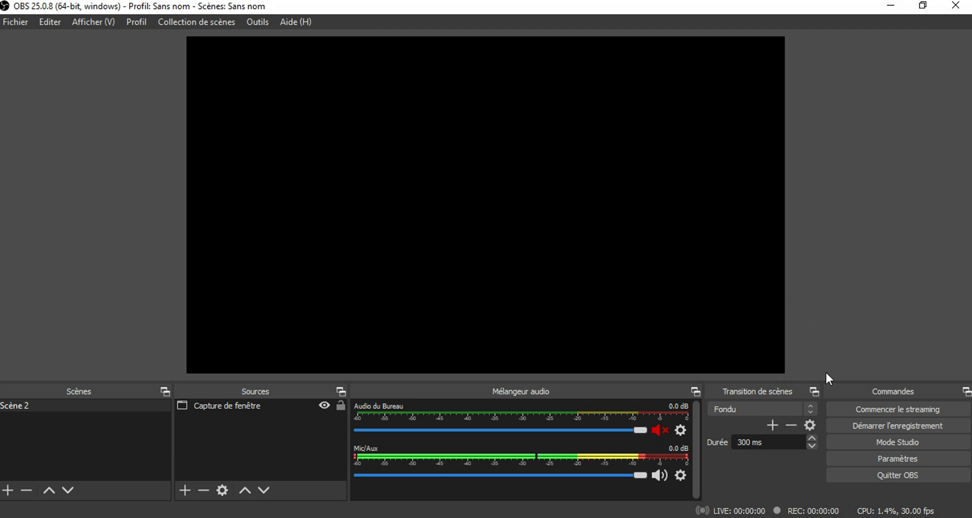
pyautogui.click(924, 461)
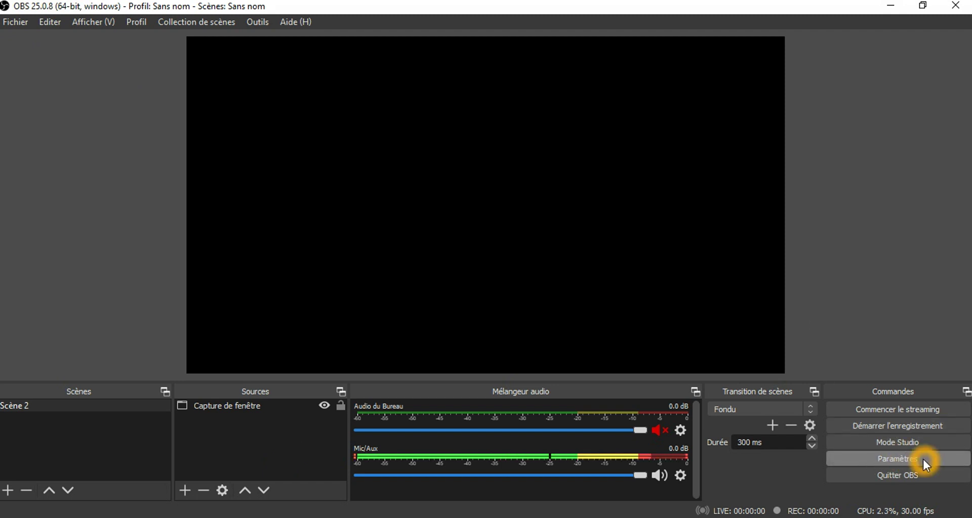
pyautogui.click(922, 458)
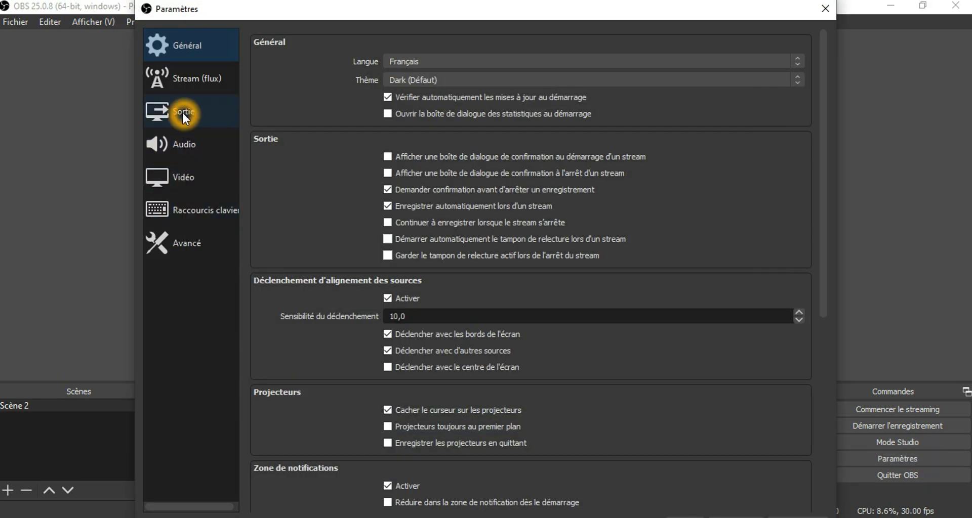
pyautogui.click(183, 114)
pyautogui.click(299, 309)
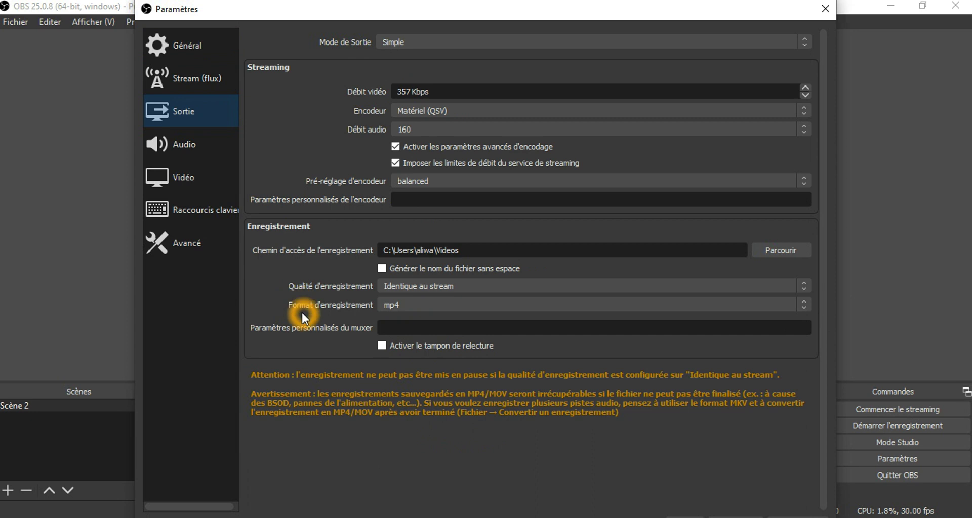
pyautogui.click(464, 305)
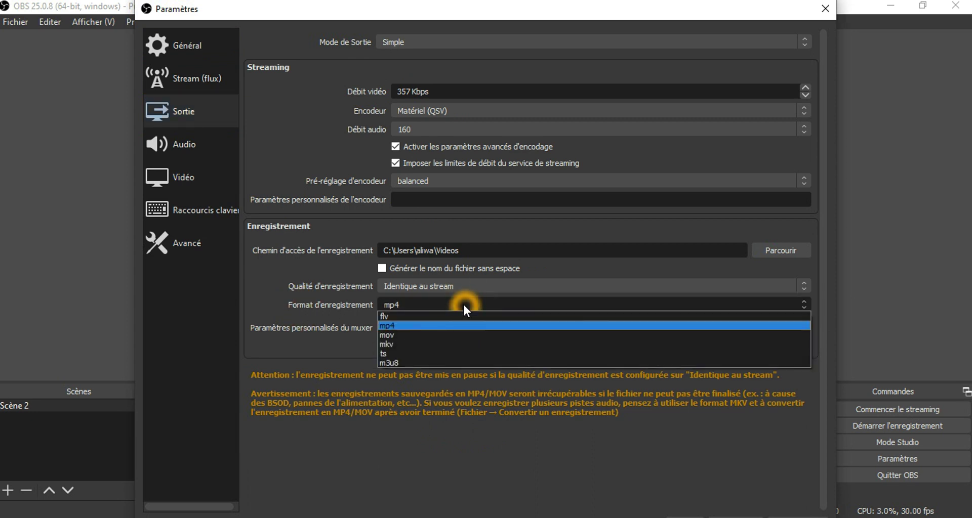
pyautogui.click(411, 347)
pyautogui.click(412, 325)
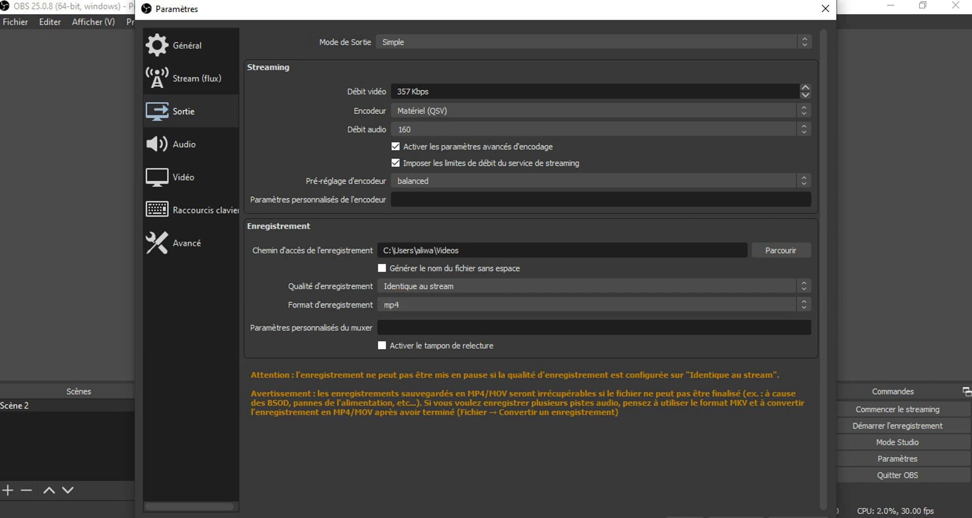
pyautogui.press('Return')
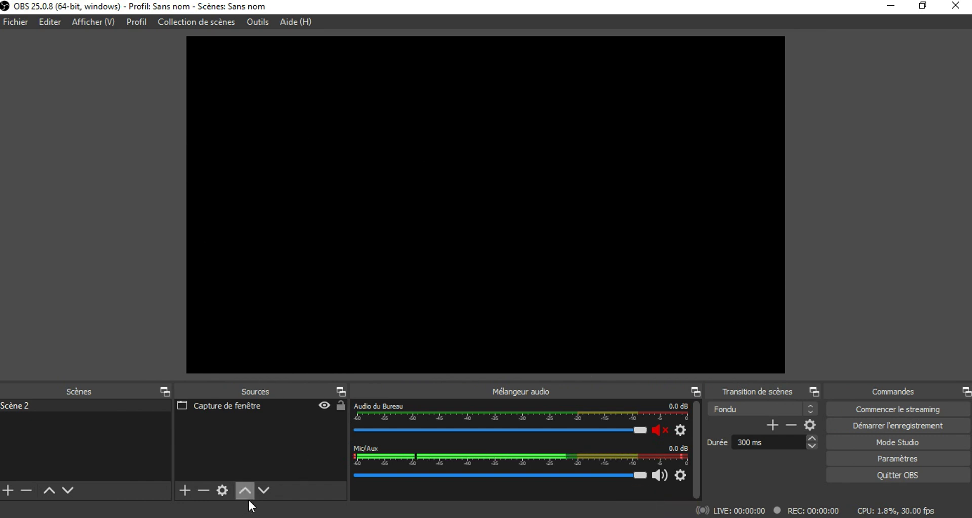
# - Open the Revue Campus PDF from the desktop in Acrobat Reader and set its zoom to 100%
pyautogui.click(892, 3)
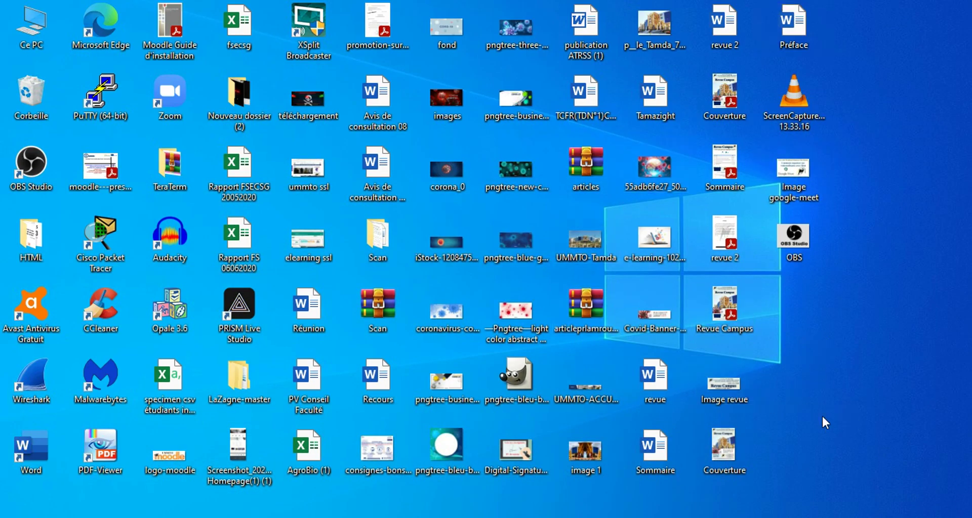
pyautogui.doubleClick(730, 303)
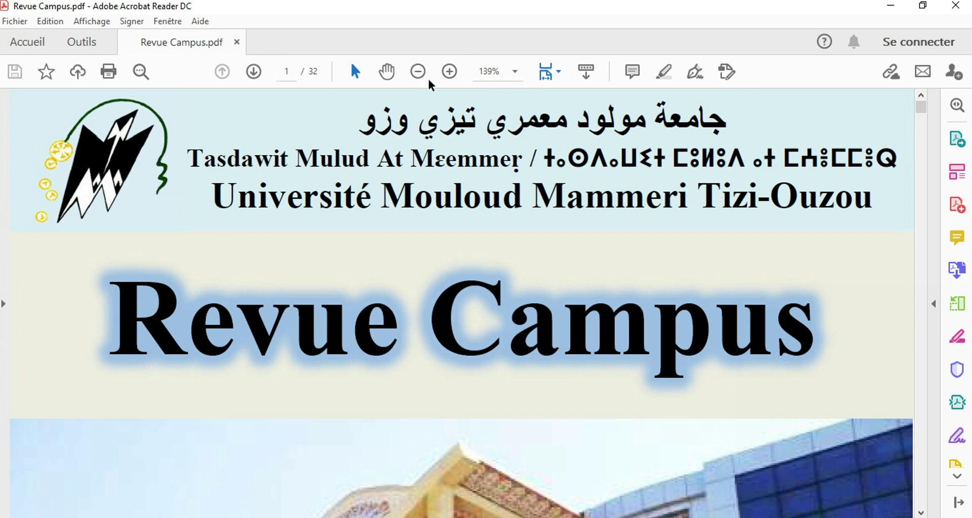
pyautogui.click(417, 72)
pyautogui.click(417, 71)
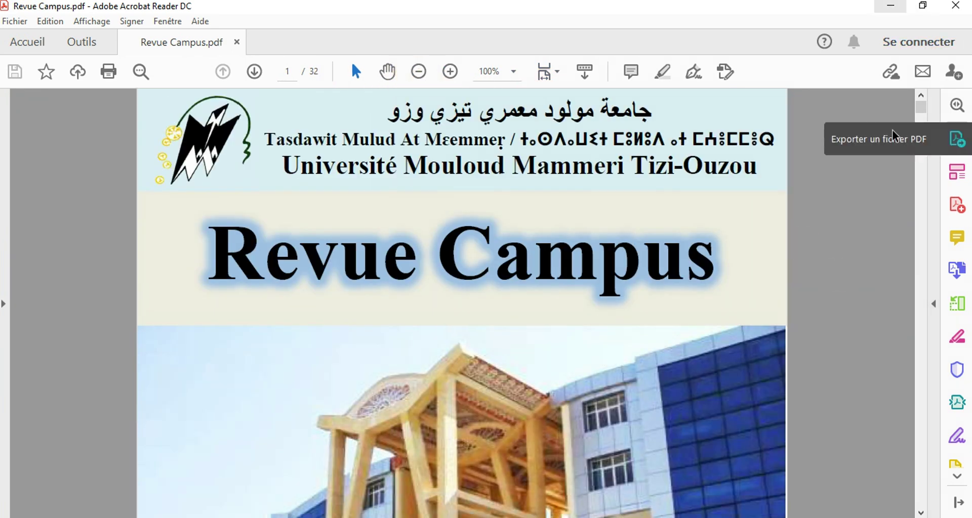
# - Switch back to OBS Studio and create a new window capture source with the suggested name
pyautogui.hotkey('alt', 'Tab')
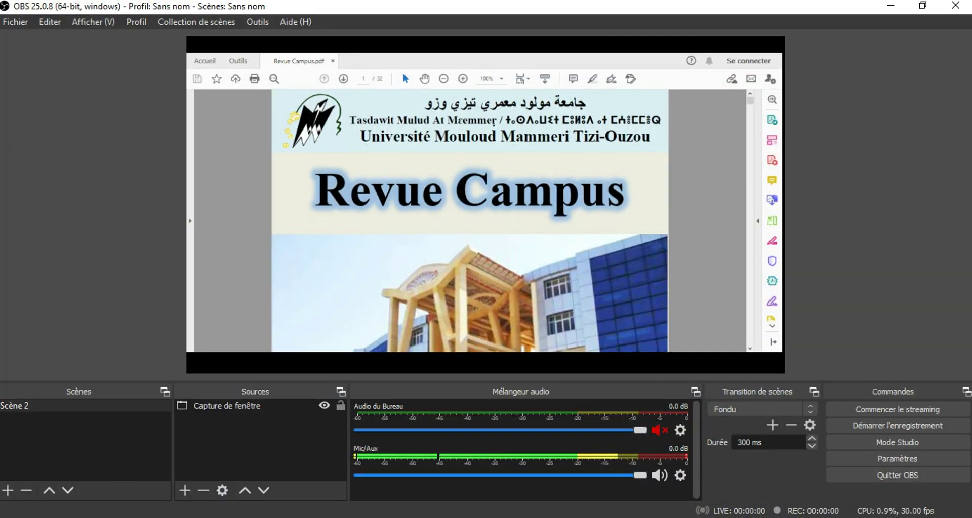
pyautogui.click(186, 490)
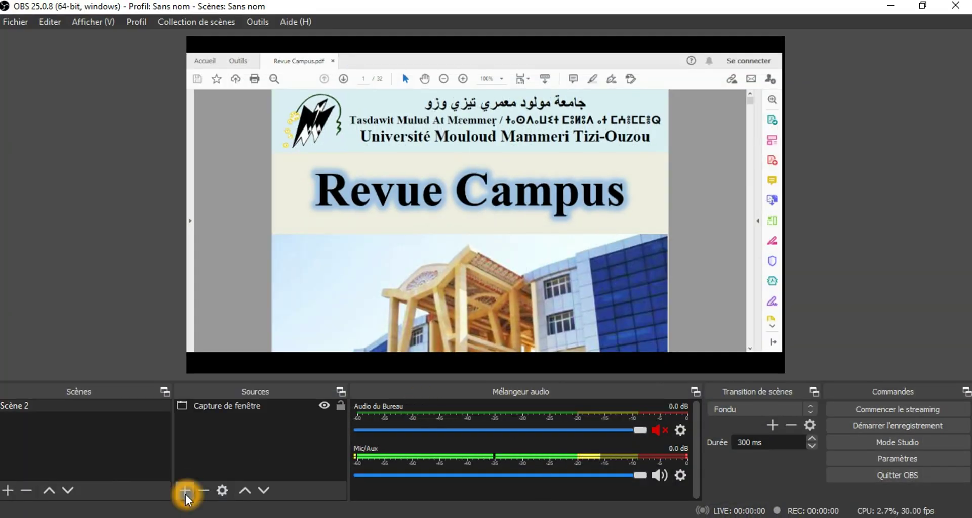
pyautogui.click(185, 491)
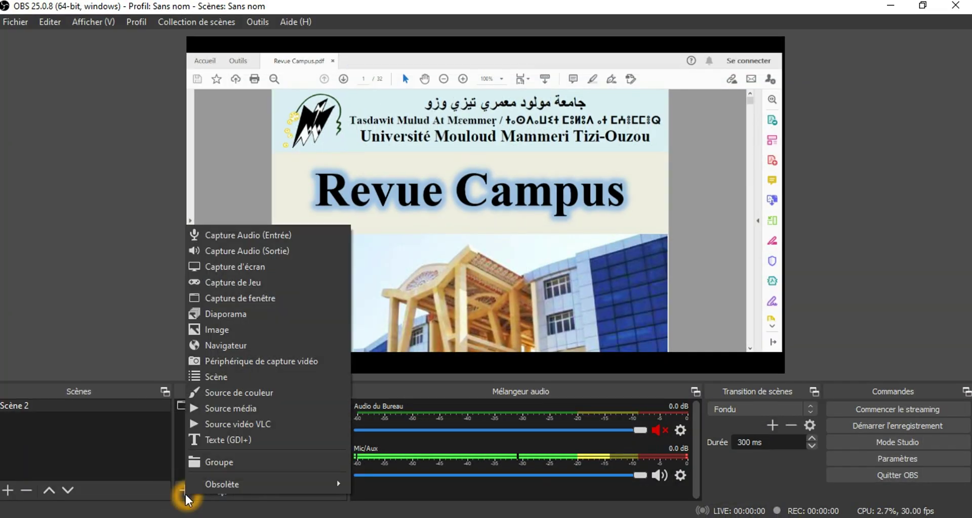
pyautogui.click(284, 300)
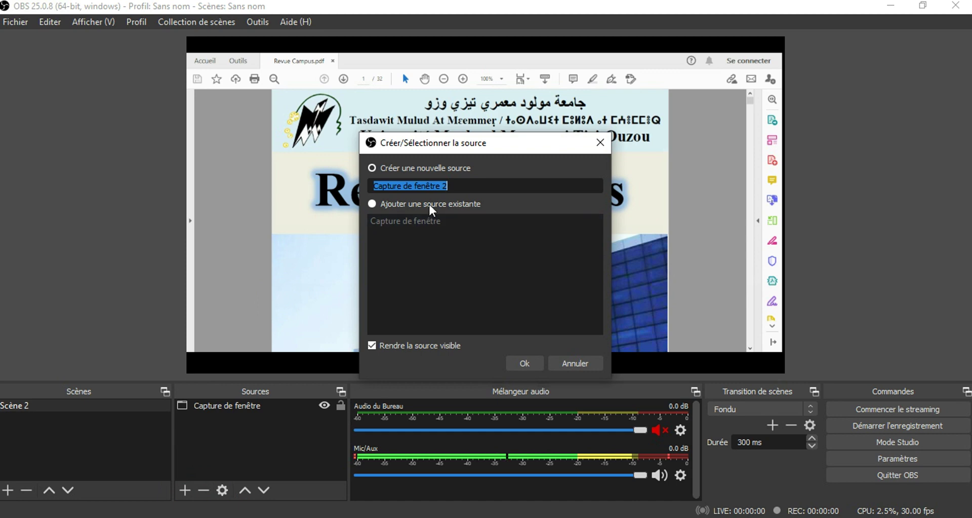
pyautogui.click(526, 362)
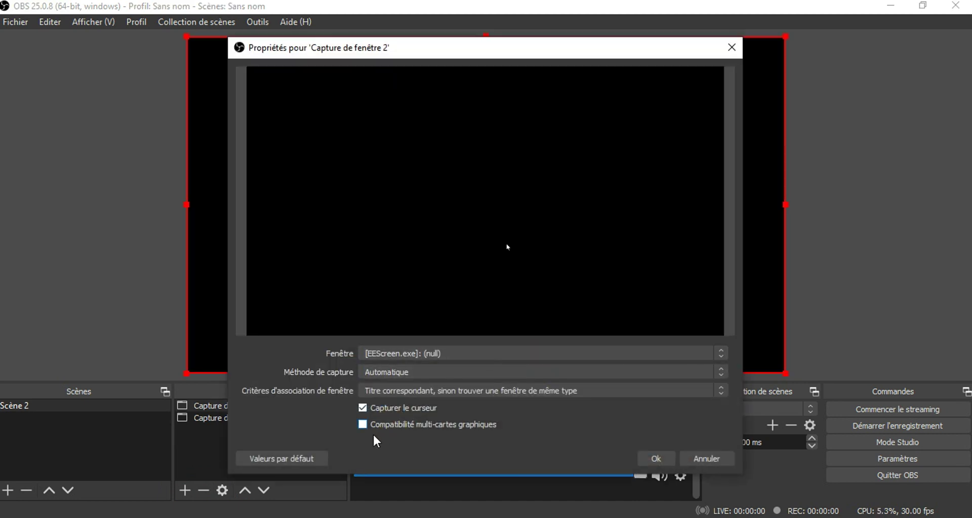
# - Set the new source to capture the Revue Campus.pdf Adobe Acrobat Reader DC window and accept its properties
pyautogui.click(332, 353)
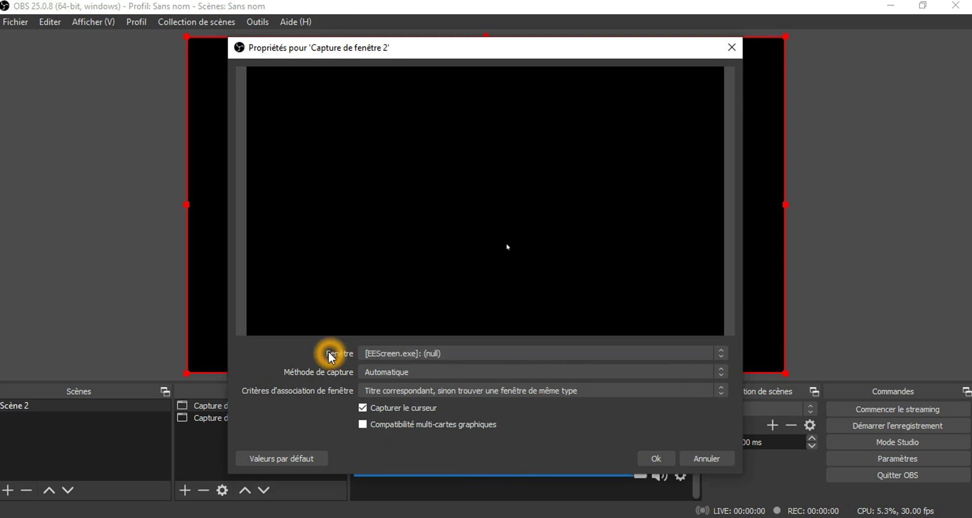
pyautogui.click(488, 353)
pyautogui.click(489, 353)
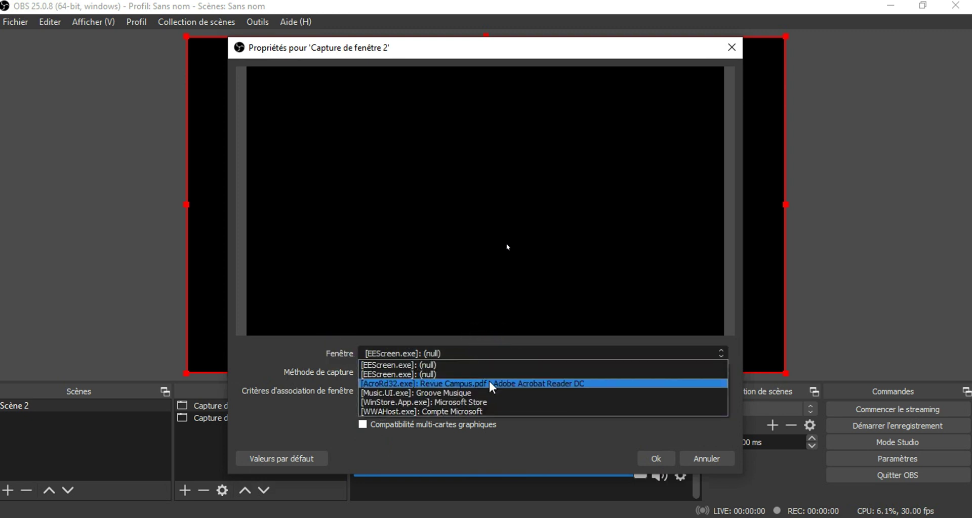
pyautogui.click(464, 387)
pyautogui.click(568, 386)
pyautogui.click(496, 387)
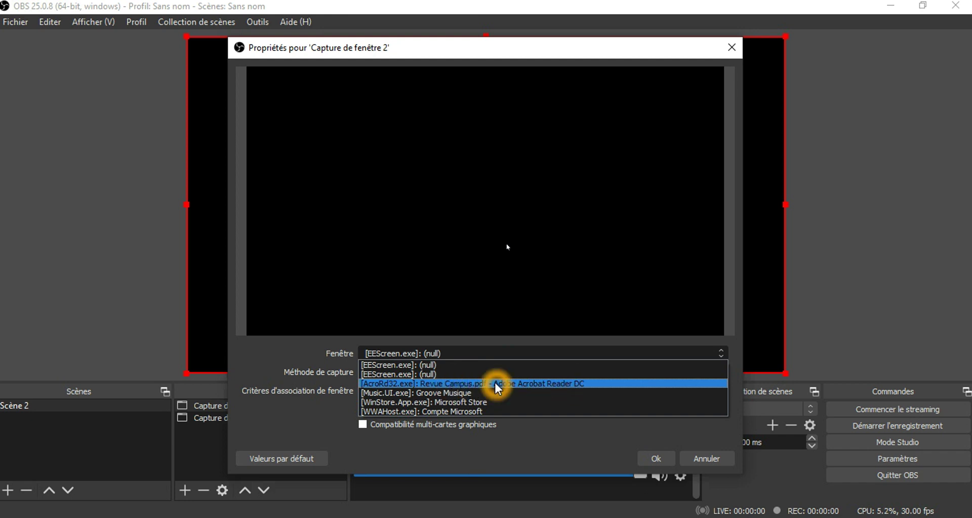
pyautogui.click(517, 385)
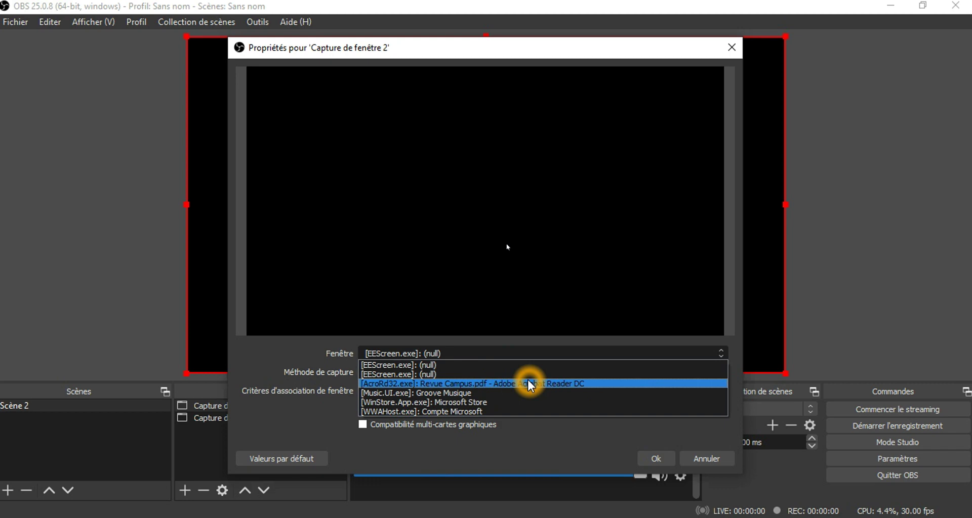
pyautogui.click(530, 386)
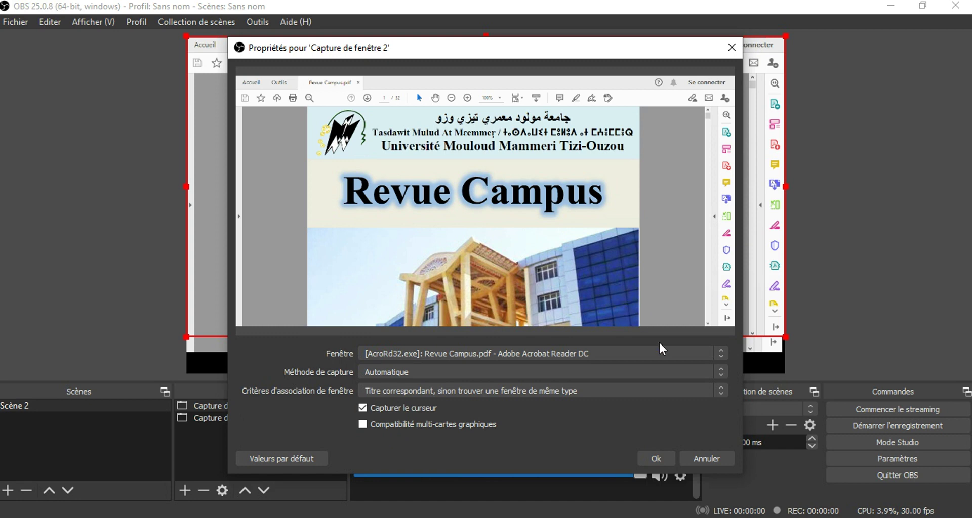
pyautogui.click(655, 464)
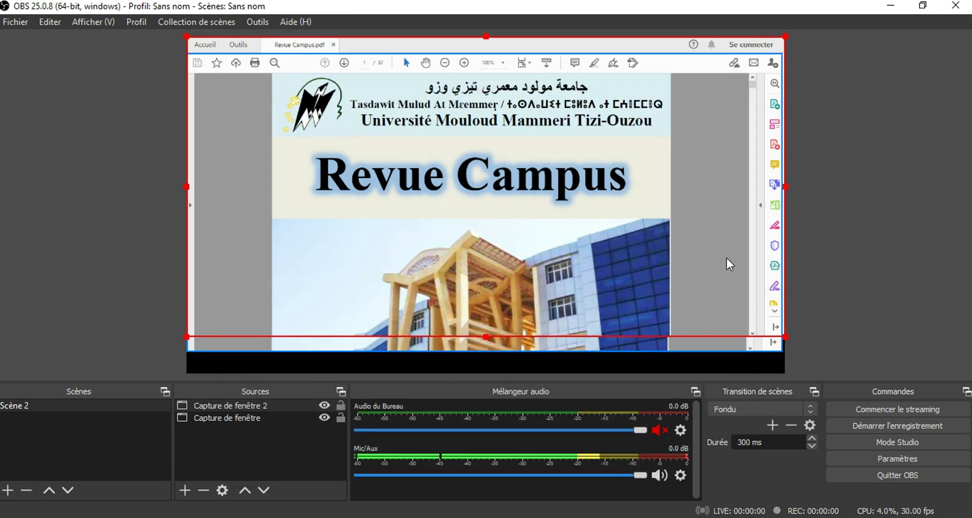
# - Fit the new window capture to the canvas width and move it down over the older capture
pyautogui.moveTo(487, 338); pyautogui.dragTo(483, 352)
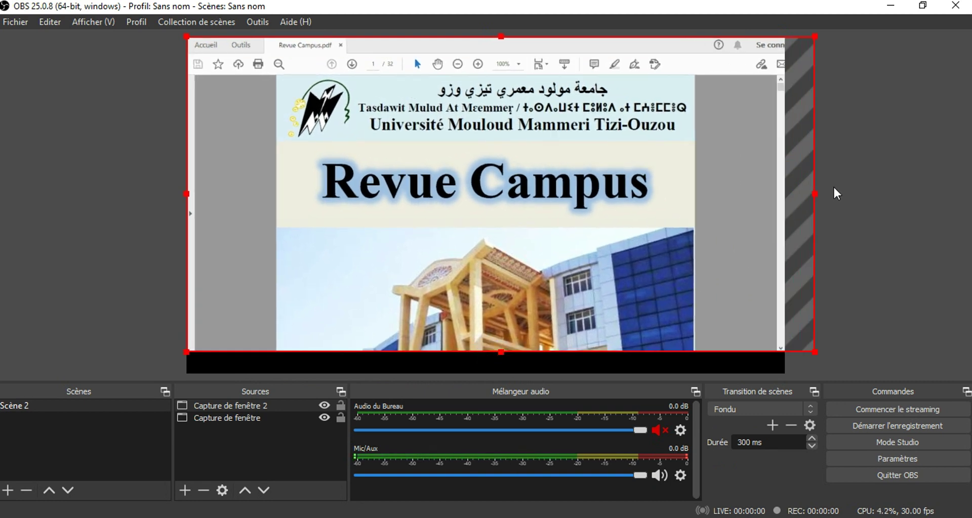
pyautogui.moveTo(813, 191); pyautogui.dragTo(786, 188)
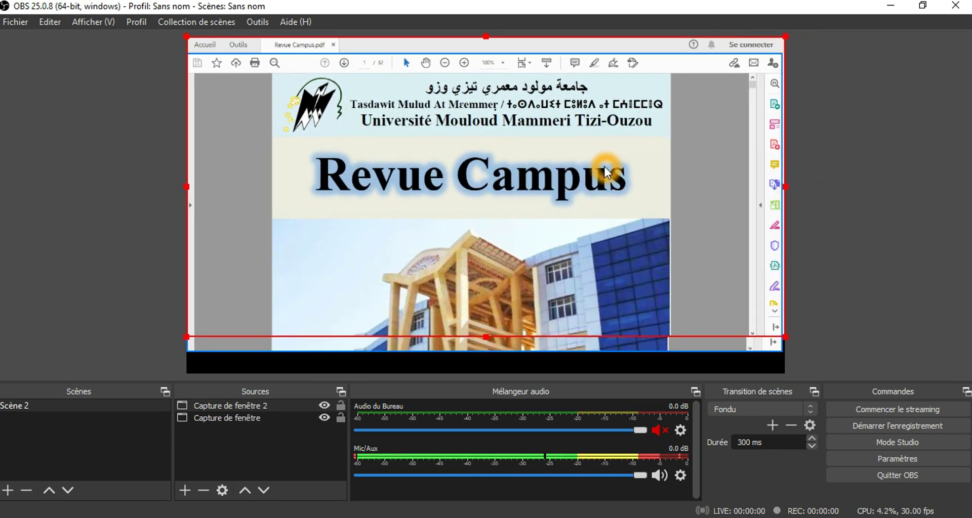
pyautogui.moveTo(603, 177); pyautogui.dragTo(600, 190)
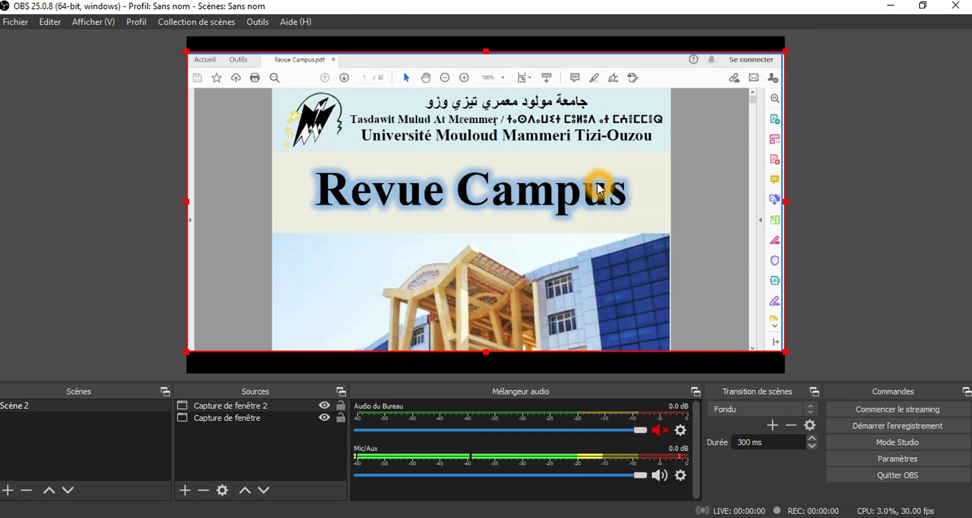
# - Delete the older "Capture de fenêtre" source from the scene and start the recording
pyautogui.click(248, 425)
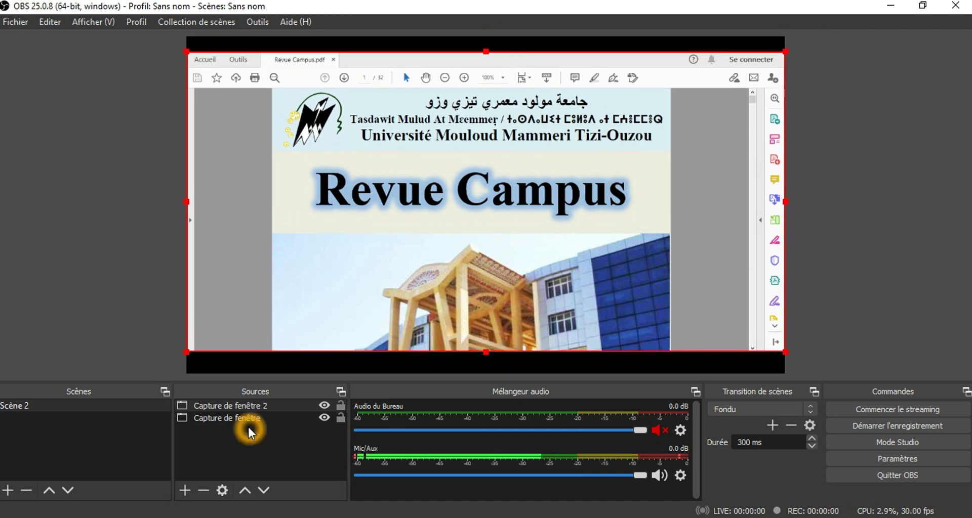
pyautogui.click(247, 423)
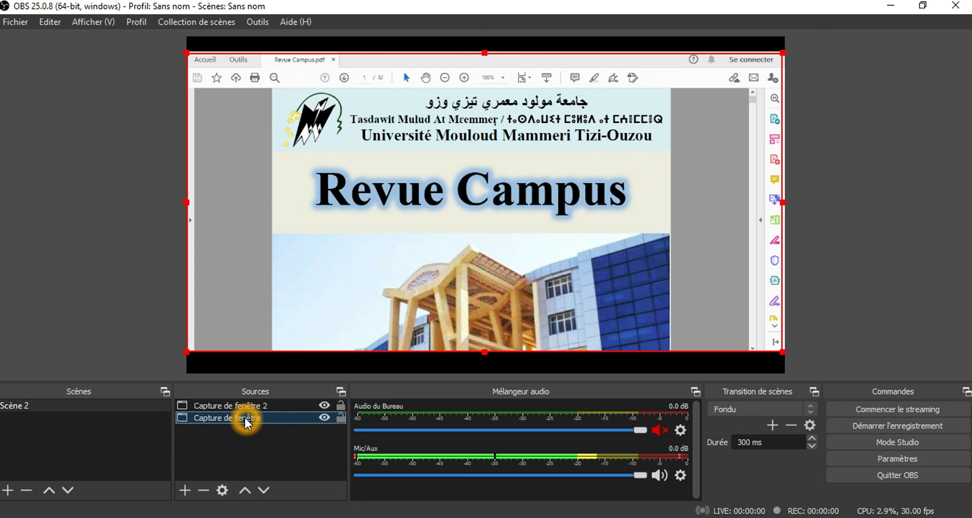
pyautogui.click(205, 492)
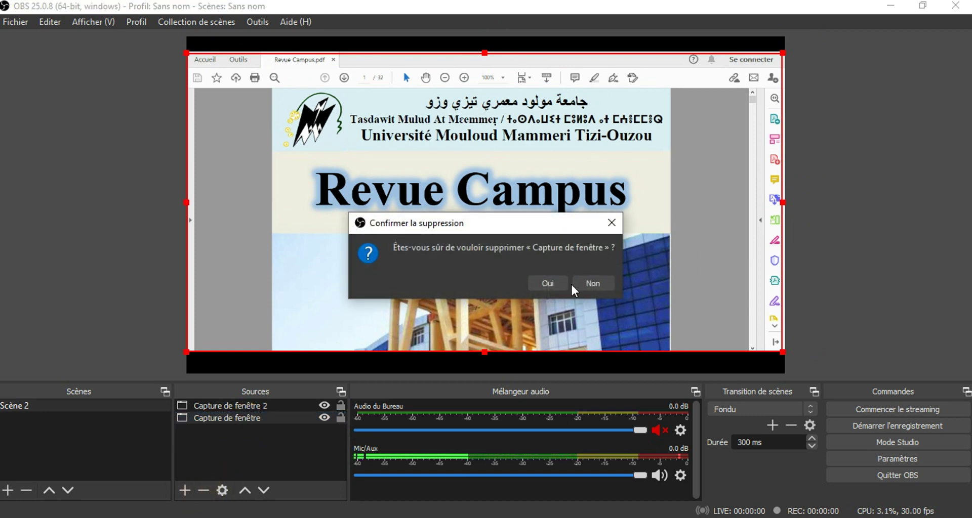
pyautogui.click(551, 284)
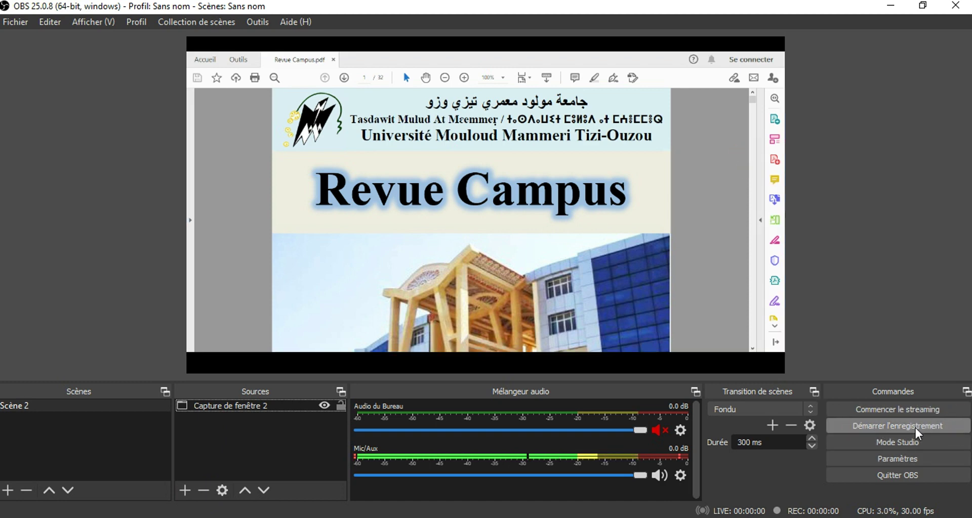
pyautogui.click(898, 426)
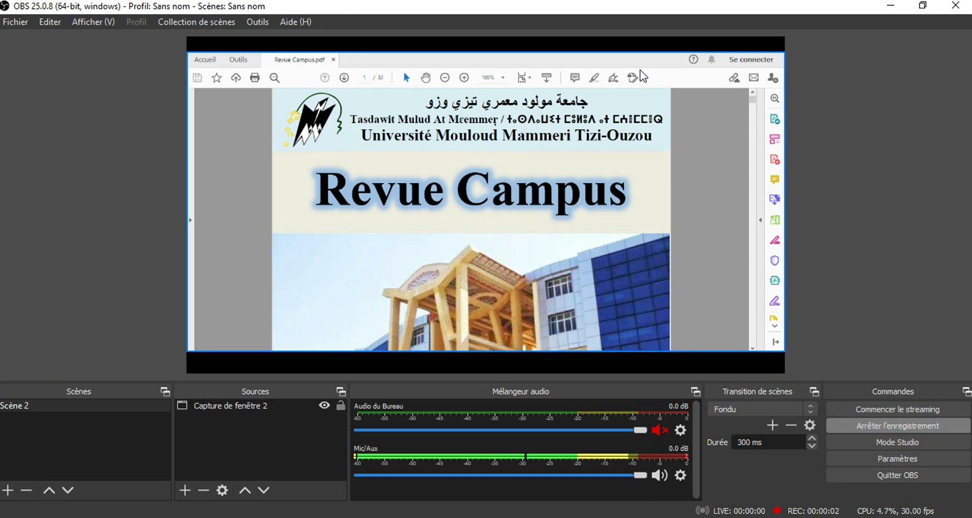
# - Restore OBS Studio to a smaller window and scroll Revue Campus.pdf down and back to its first page while recording
pyautogui.click(925, 8)
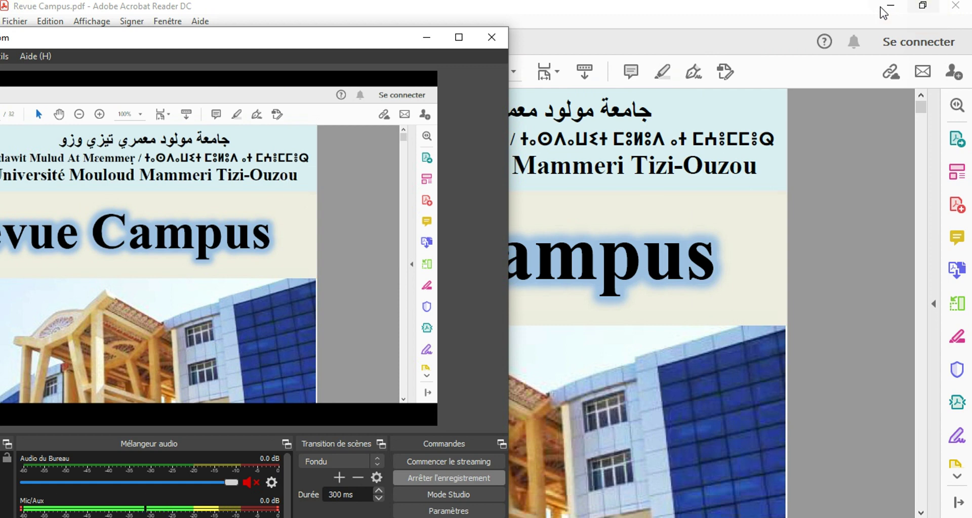
pyautogui.click(597, 330)
pyautogui.click(571, 352)
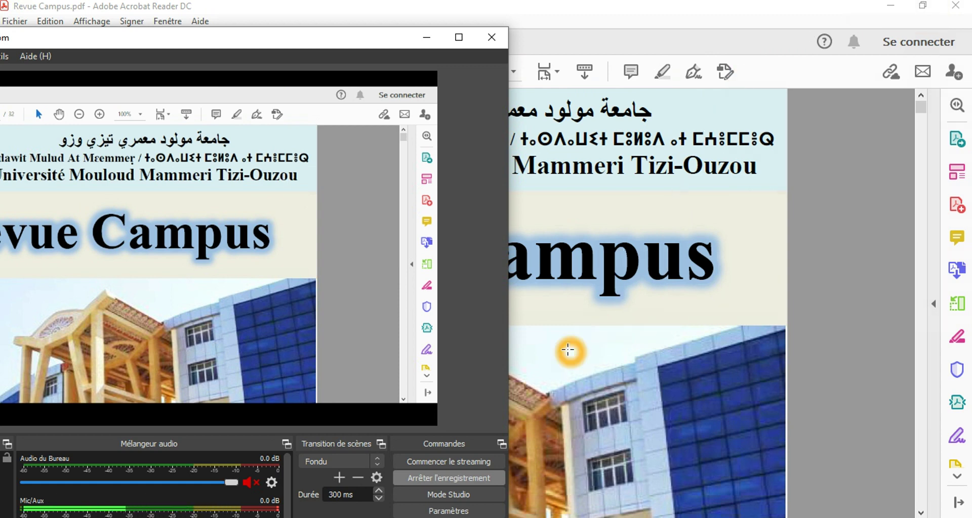
pyautogui.click(666, 296)
pyautogui.click(668, 295)
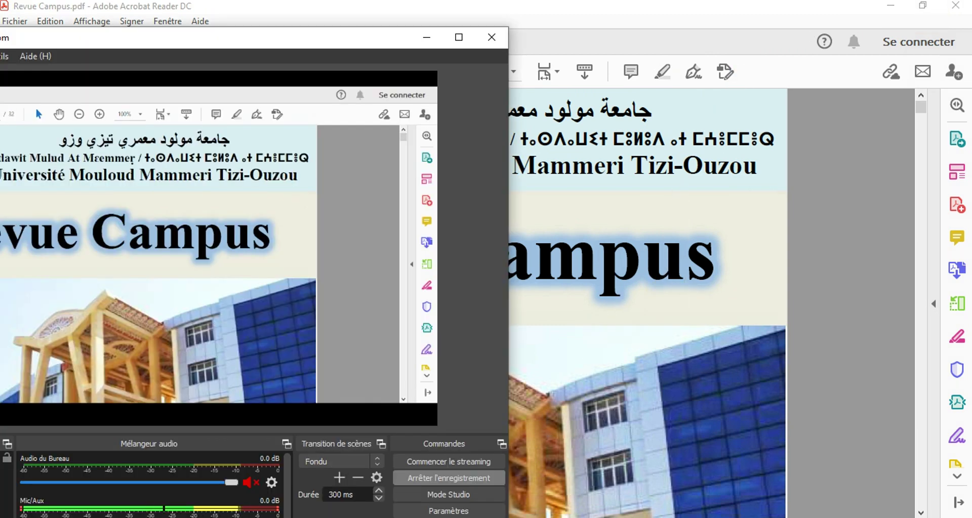
pyautogui.click(688, 266)
pyautogui.scroll(-3, 690, 269)
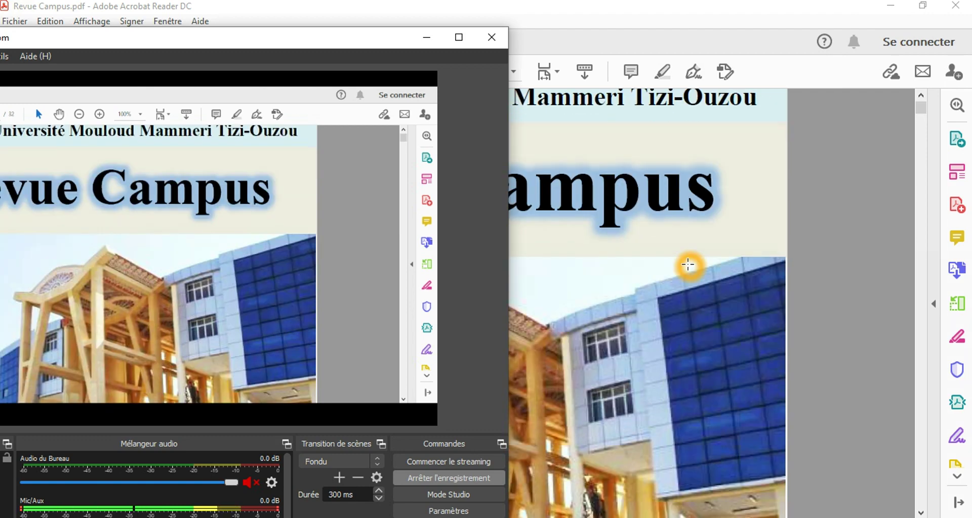
pyautogui.scroll(-10, 738, 285)
pyautogui.click(739, 286)
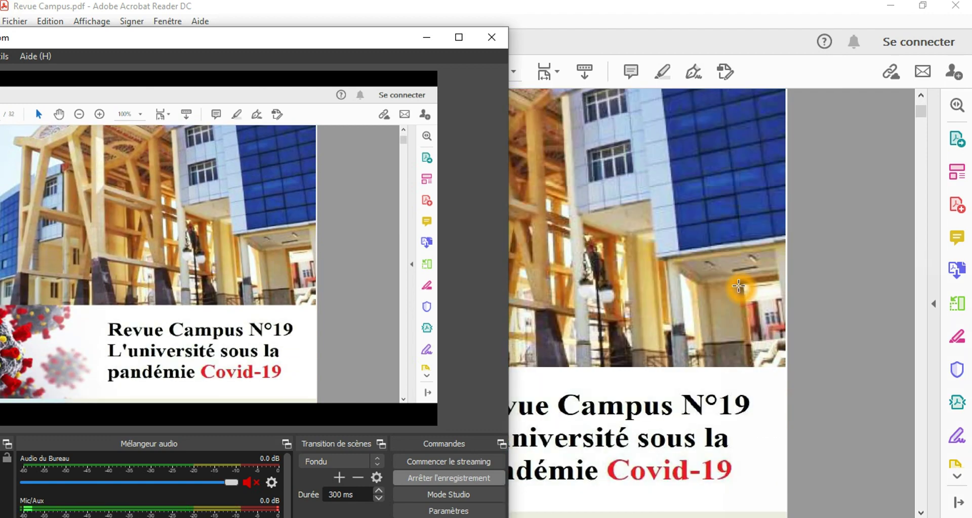
pyautogui.scroll(-4, 739, 287)
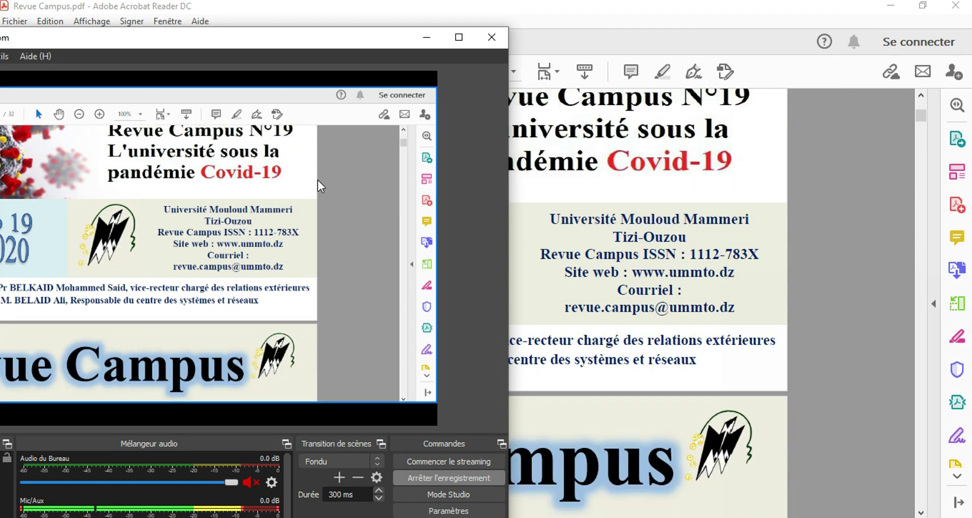
pyautogui.scroll(-6, 673, 275)
pyautogui.scroll(7, 681, 280)
pyautogui.click(681, 280)
pyautogui.scroll(2, 681, 280)
pyautogui.scroll(-11, 681, 280)
pyautogui.scroll(3, 681, 280)
pyautogui.click(680, 278)
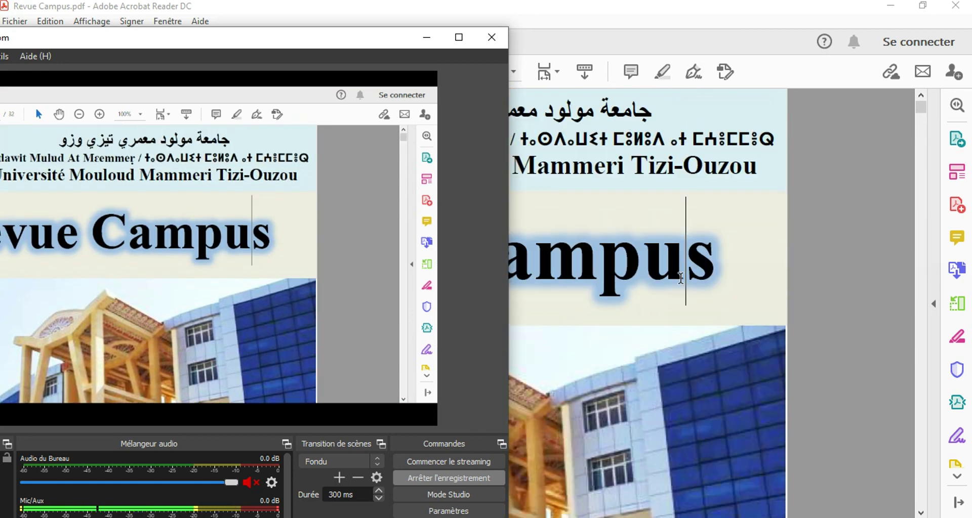
# - Maximize OBS Studio, stop the recording with confirmation, and close both OBS Studio and Adobe Acrobat Reader
pyautogui.click(459, 38)
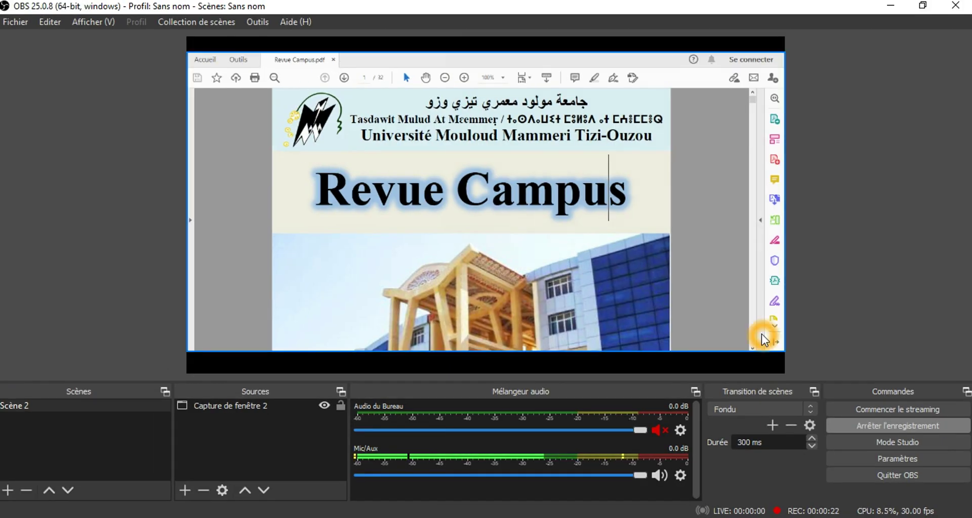
pyautogui.click(910, 426)
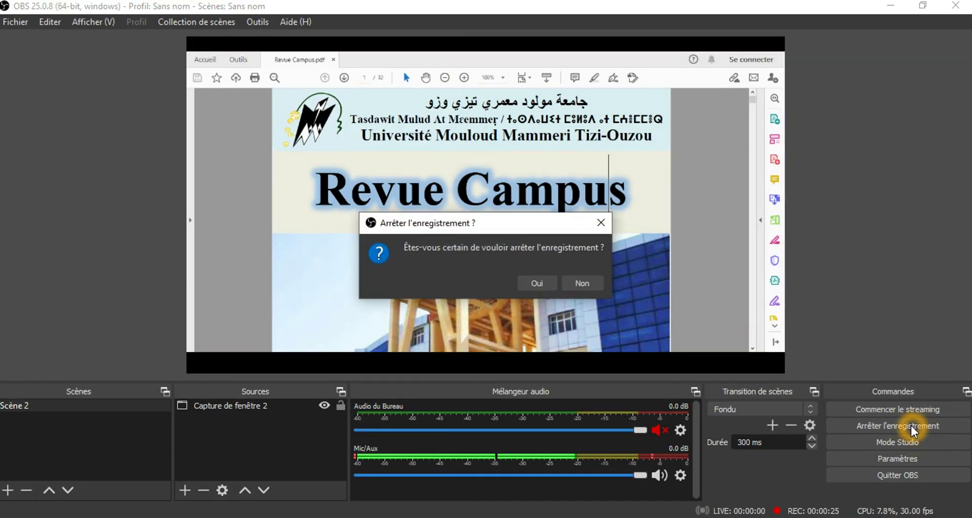
pyautogui.click(536, 284)
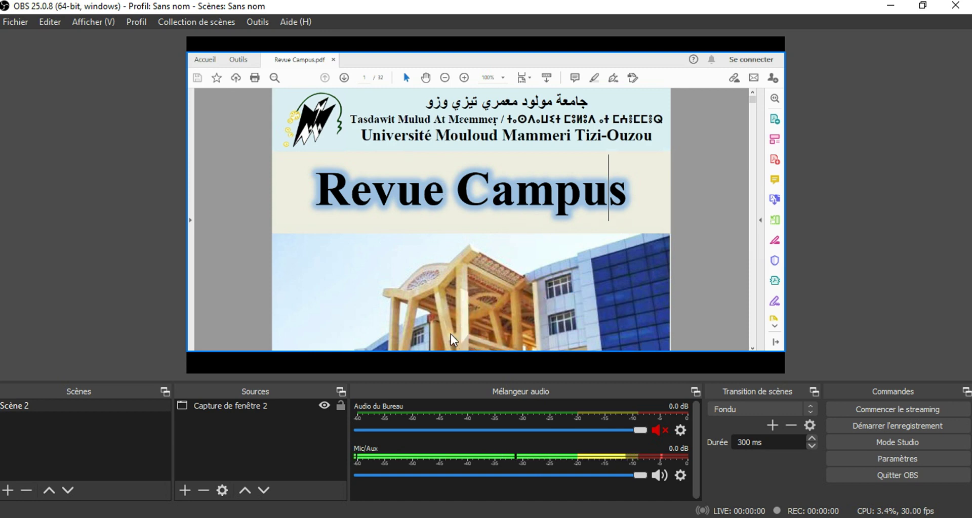
pyautogui.click(956, 7)
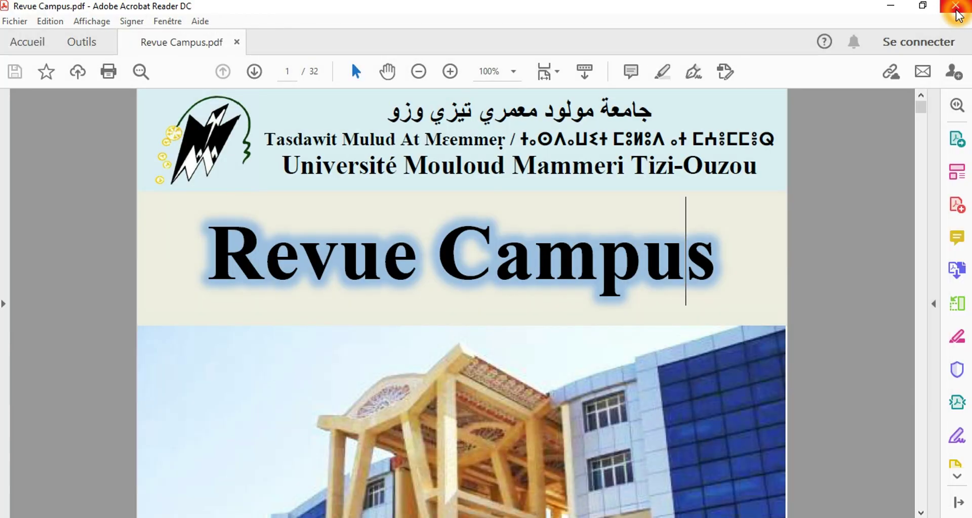
pyautogui.click(957, 10)
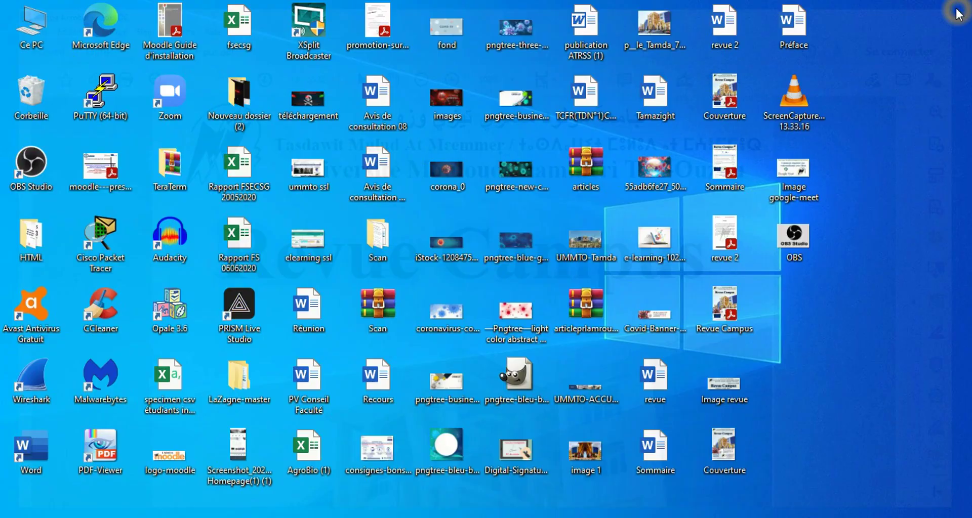
pyautogui.doubleClick(36, 26)
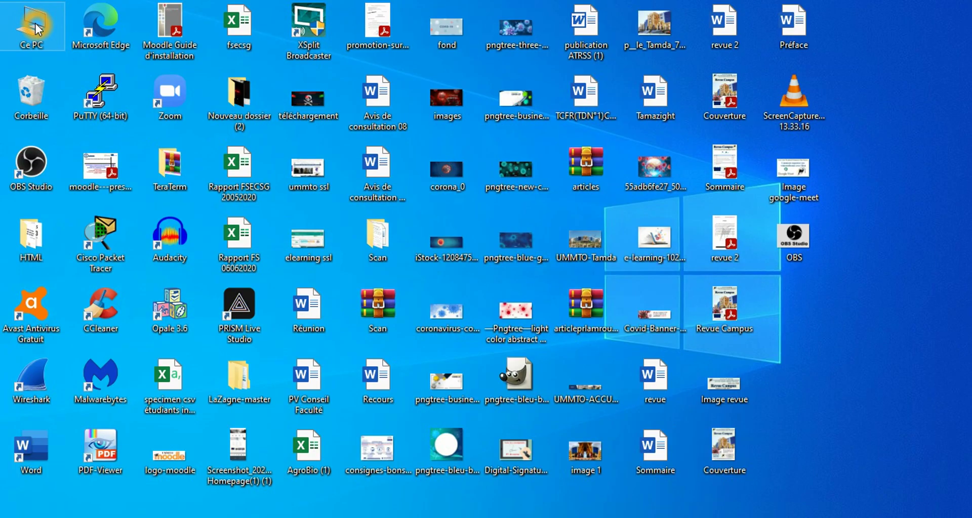
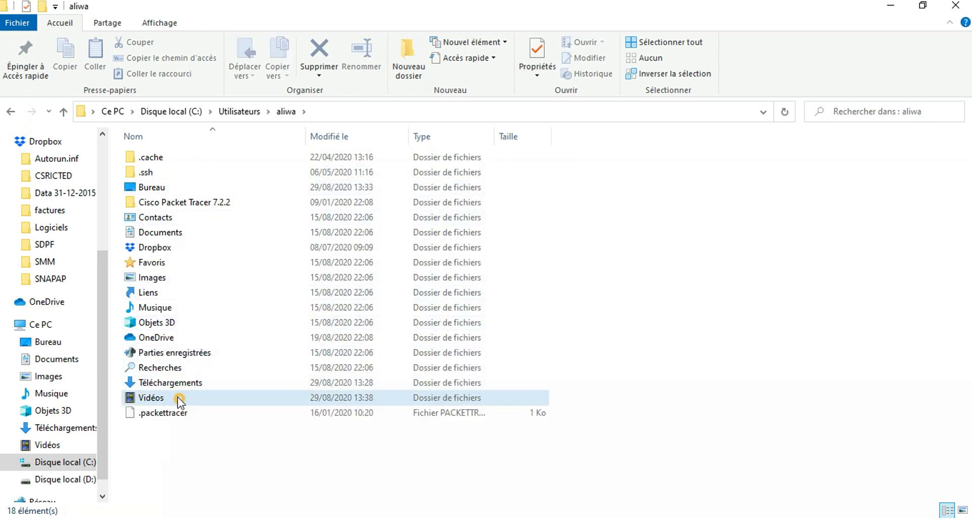
pyautogui.doubleClick(178, 397)
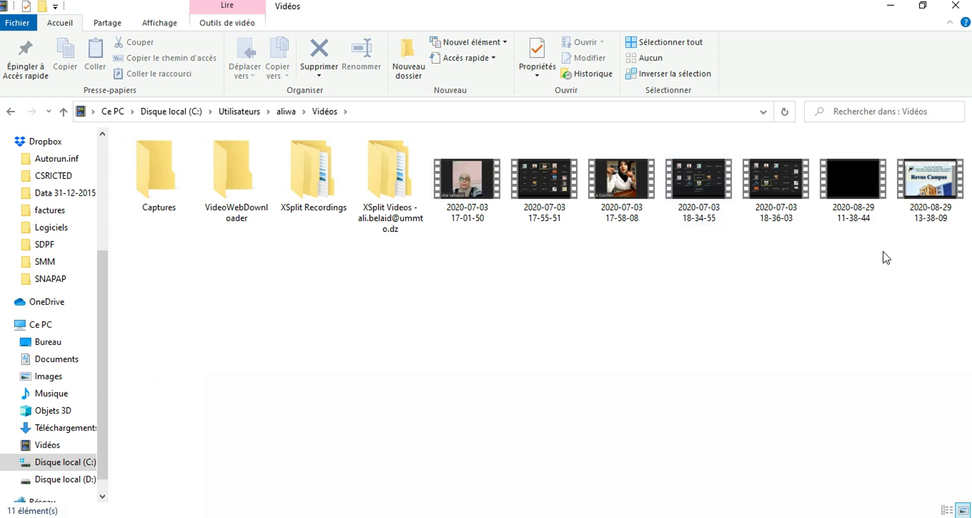
pyautogui.click(938, 182)
pyautogui.doubleClick(937, 181)
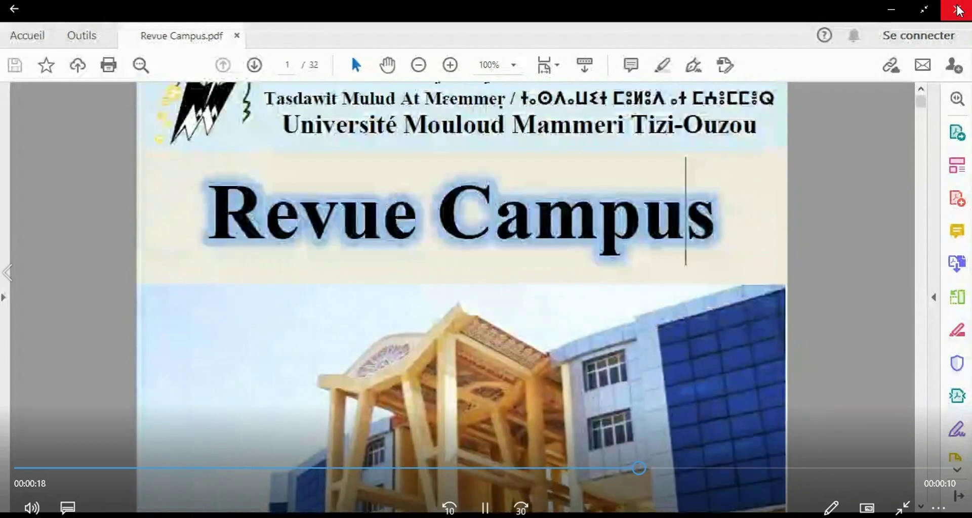
pyautogui.click(957, 9)
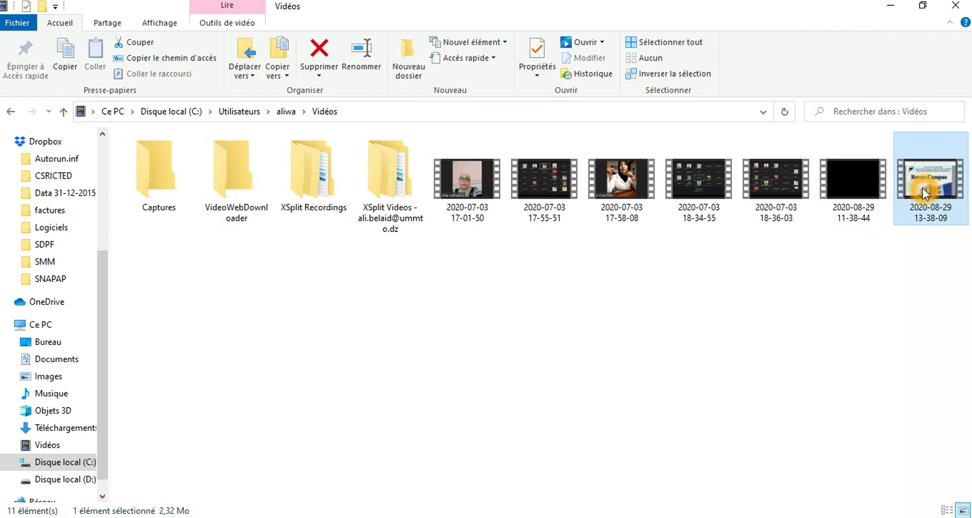
pyautogui.click(963, 5)
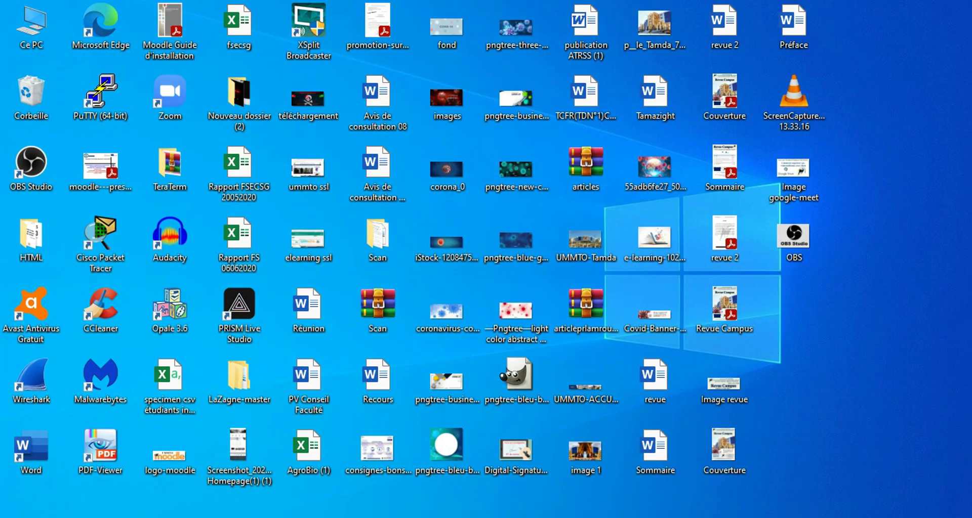
# - Open the university's E-LEARNING Moodle site in Chrome, dismiss the YouTube notifications, and open the Initiation Moodle course
pyautogui.click(478, 511)
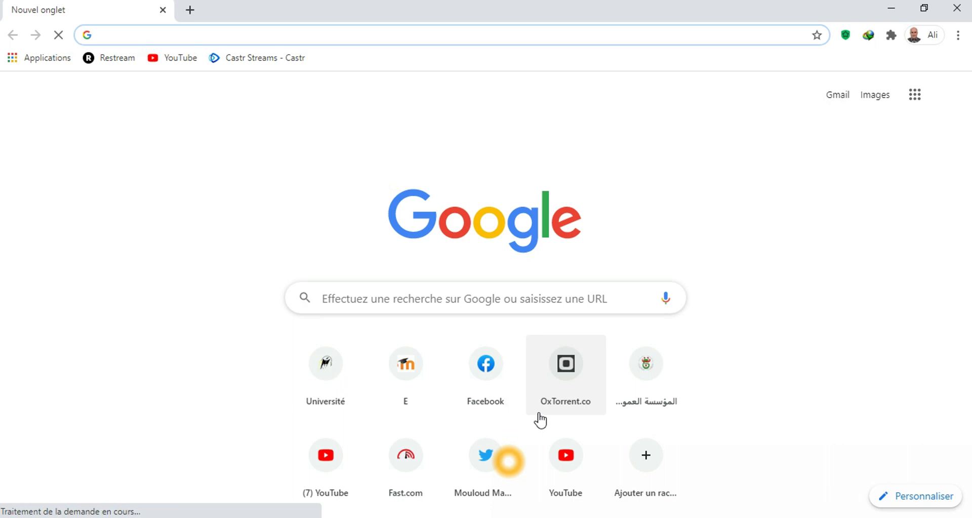
pyautogui.click(412, 377)
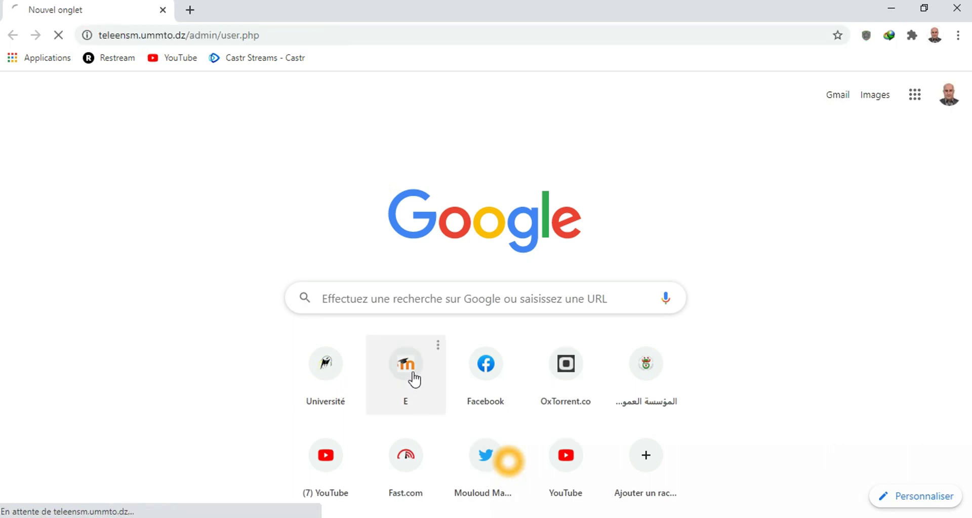
pyautogui.click(399, 359)
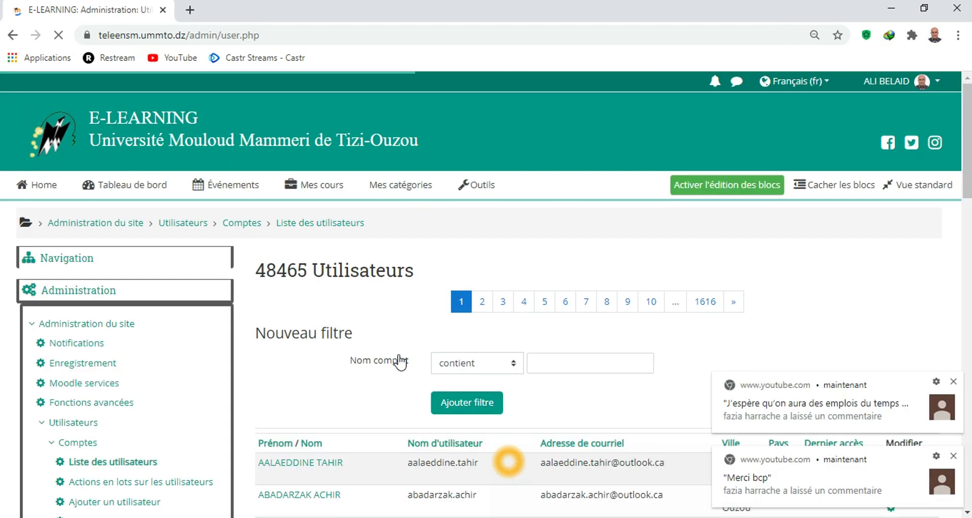
pyautogui.click(954, 381)
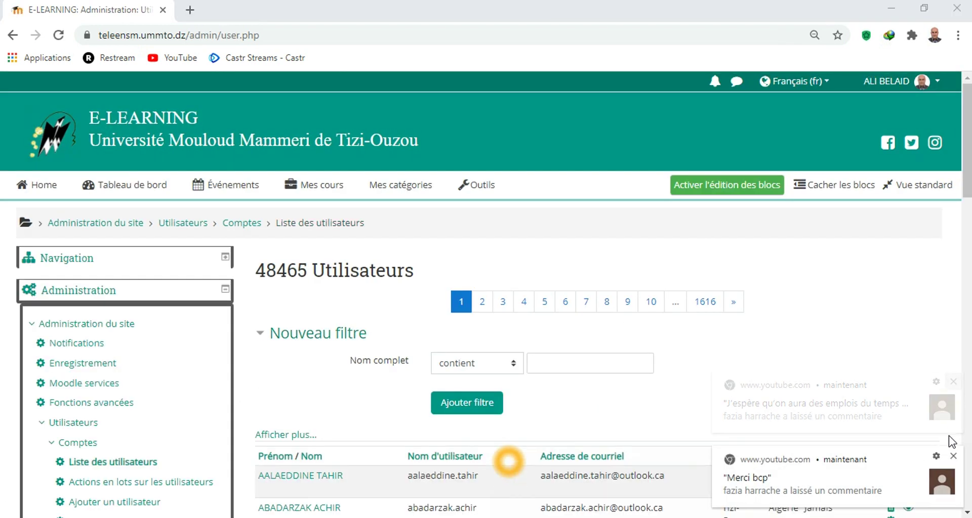
pyautogui.click(953, 456)
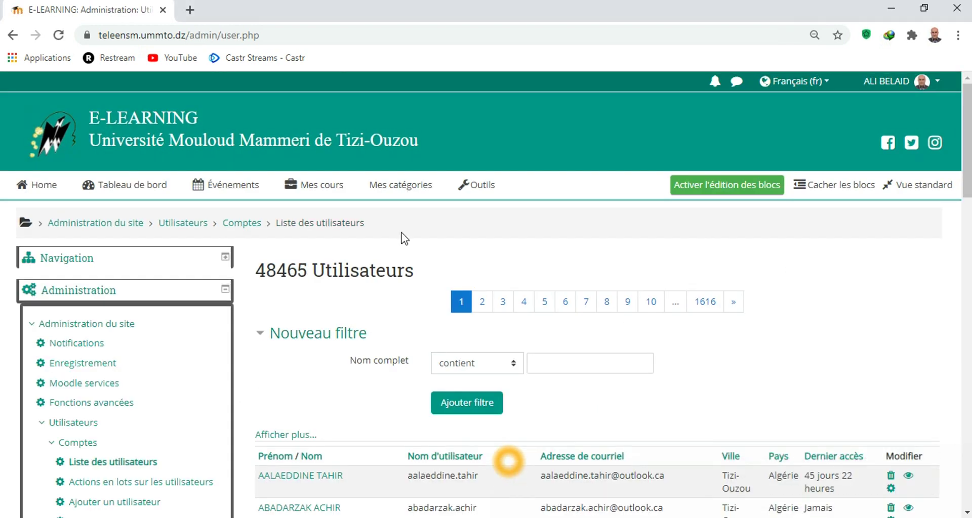
pyautogui.click(318, 185)
pyautogui.click(334, 221)
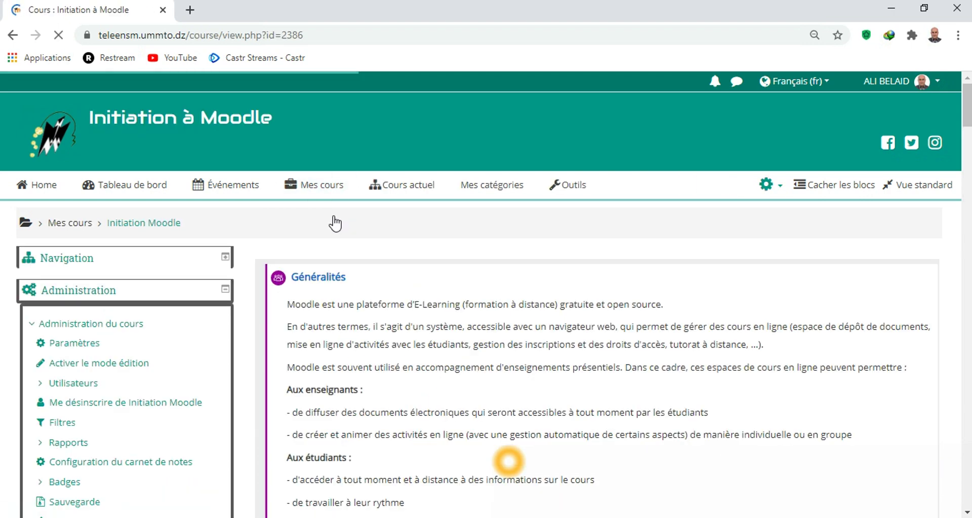
# - Turn on editing mode for the course and add an Étiquette resource to Section 12
pyautogui.click(767, 190)
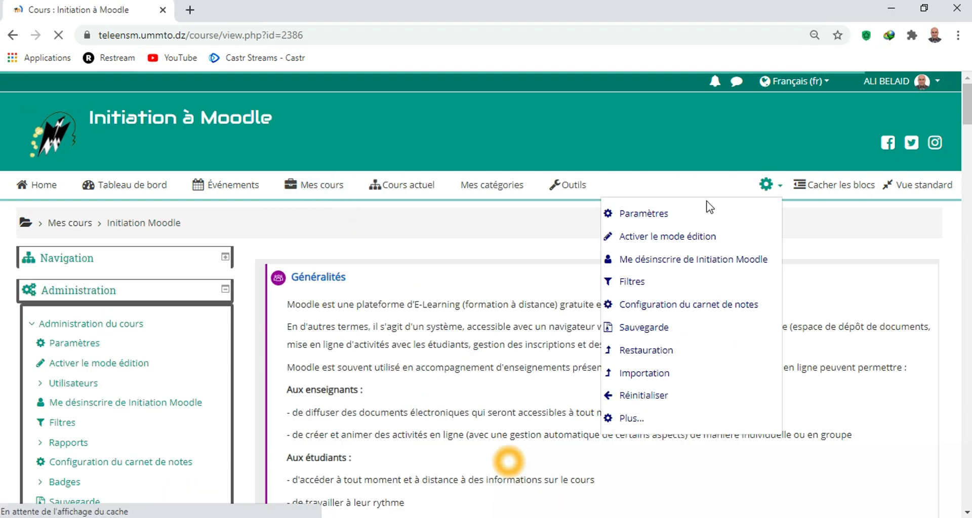
pyautogui.click(671, 237)
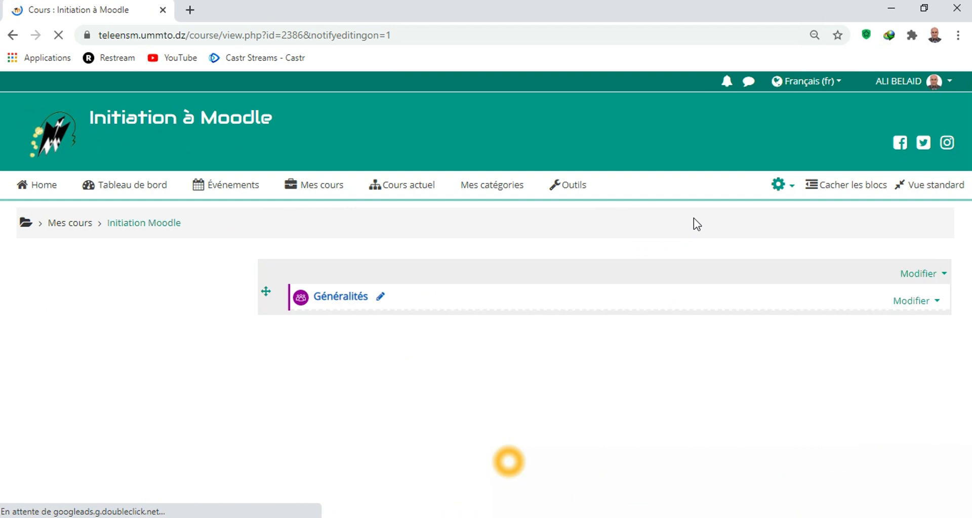
pyautogui.moveTo(967, 104); pyautogui.dragTo(967, 486)
pyautogui.scroll(4, 910, 391)
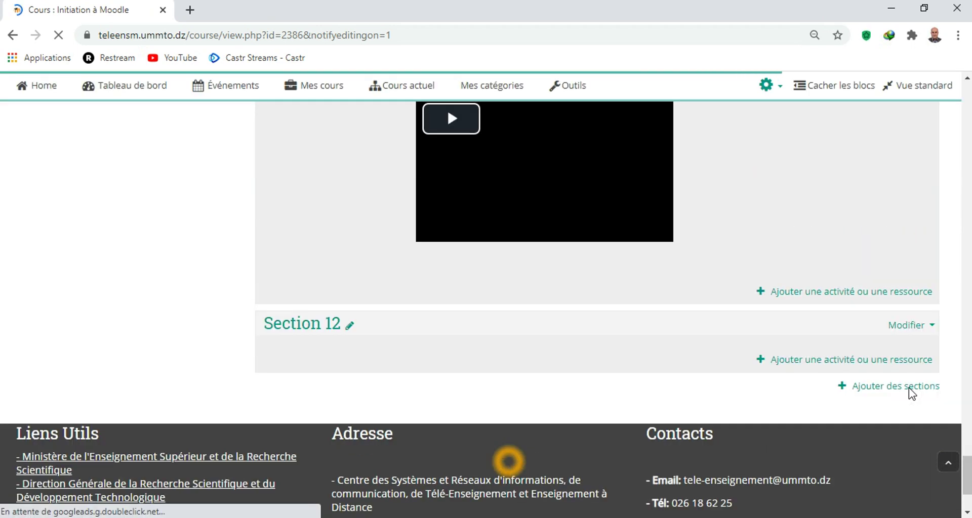
pyautogui.click(839, 458)
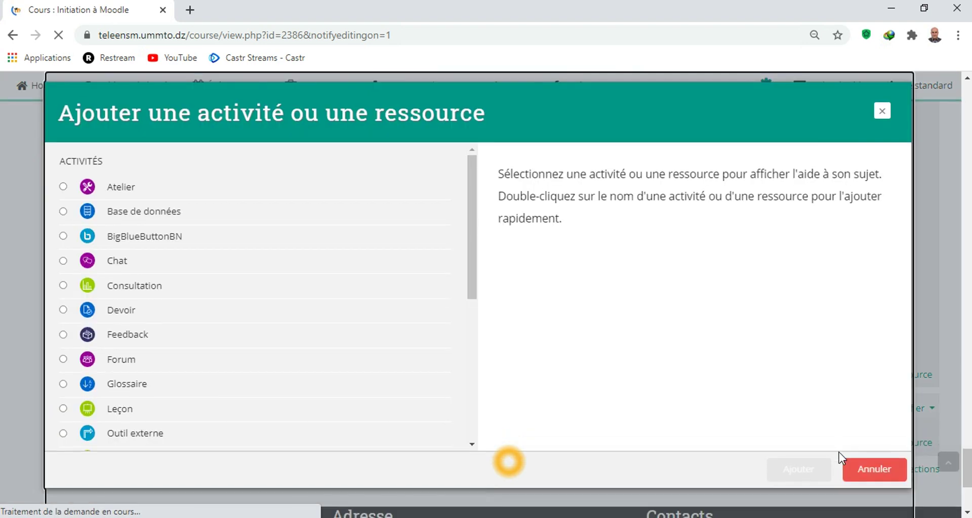
pyautogui.moveTo(473, 247); pyautogui.dragTo(462, 442)
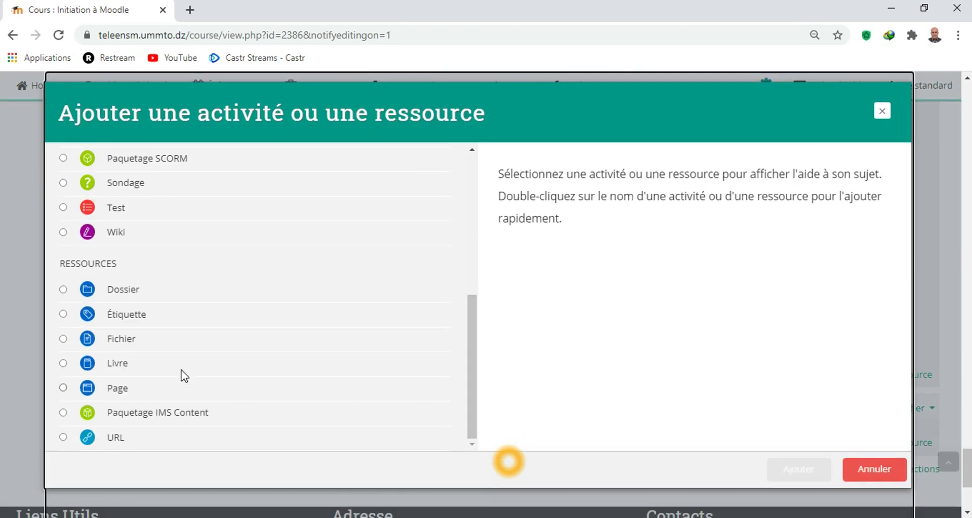
pyautogui.click(64, 315)
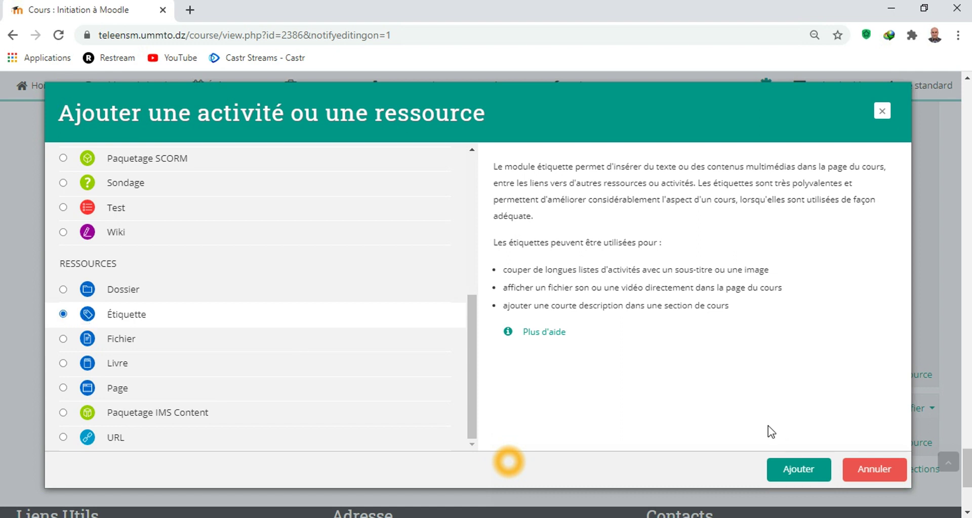
pyautogui.click(800, 471)
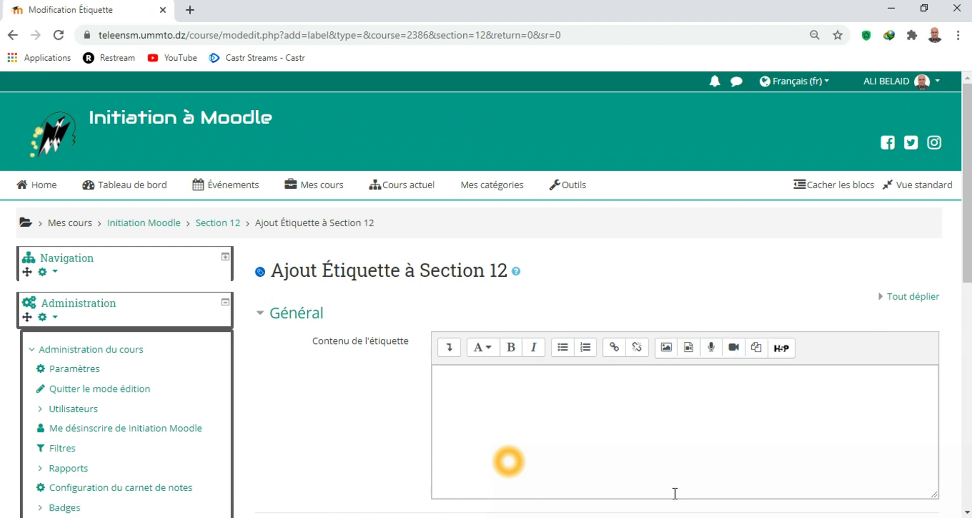
pyautogui.scroll(-1, 679, 486)
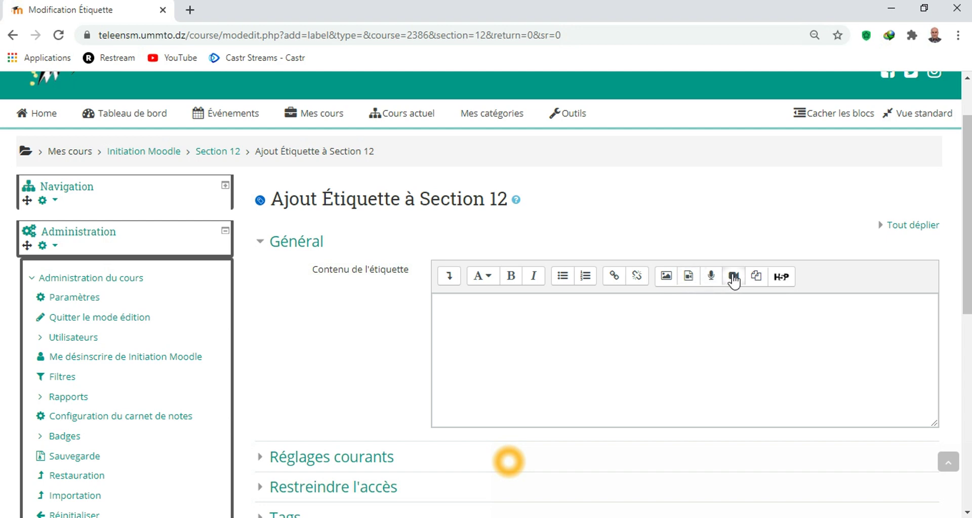
pyautogui.click(687, 277)
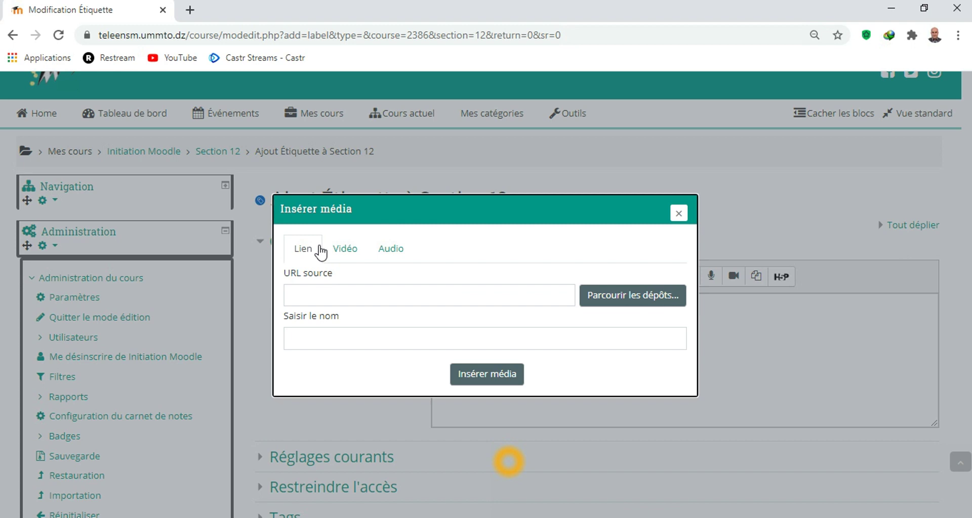
pyautogui.click(346, 253)
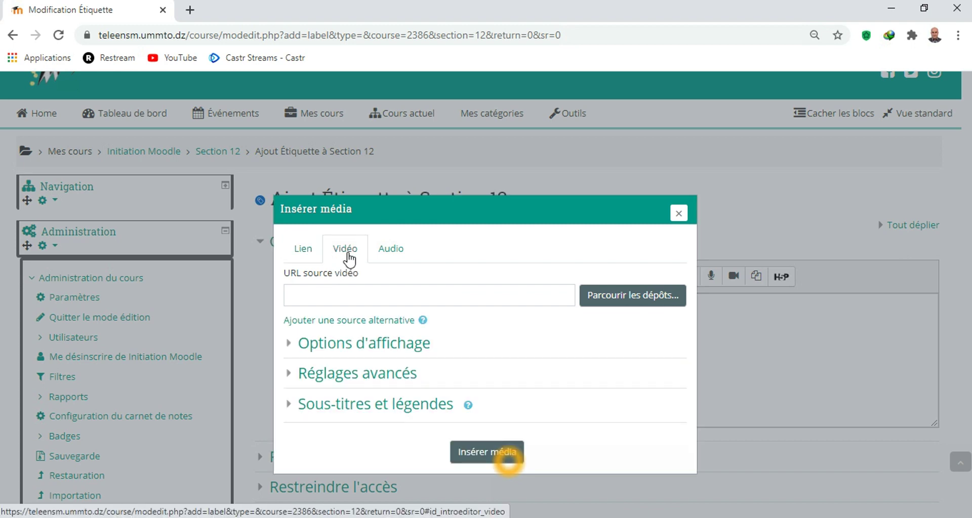
pyautogui.click(628, 303)
pyautogui.click(426, 242)
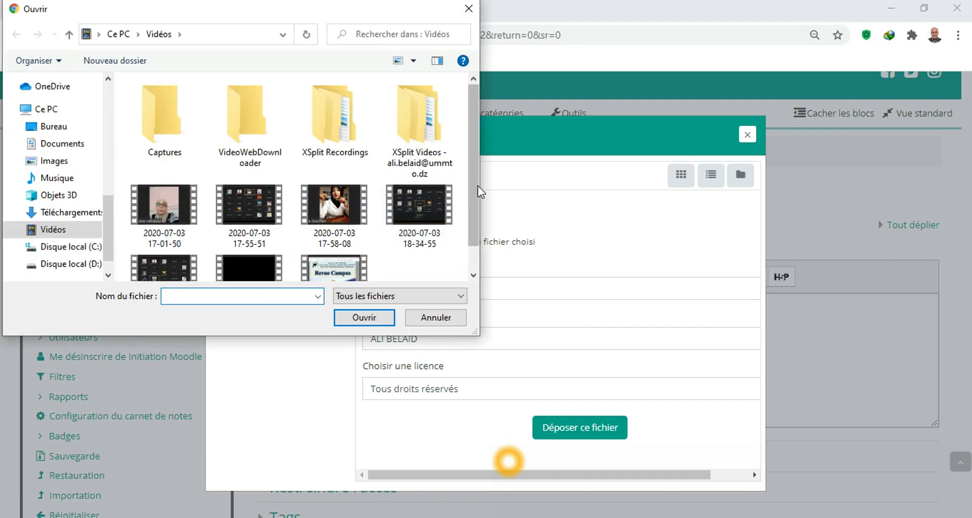
pyautogui.scroll(-2, 473, 178)
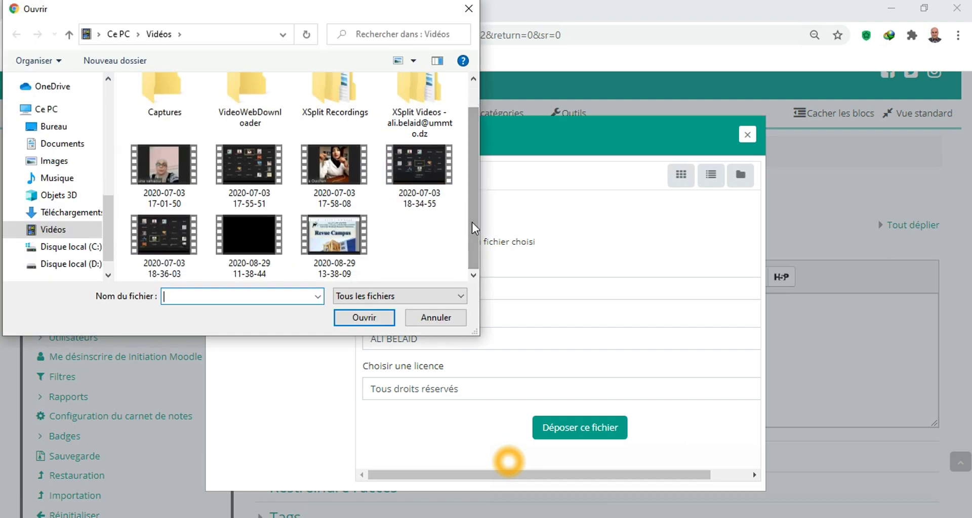
pyautogui.click(333, 234)
pyautogui.click(366, 318)
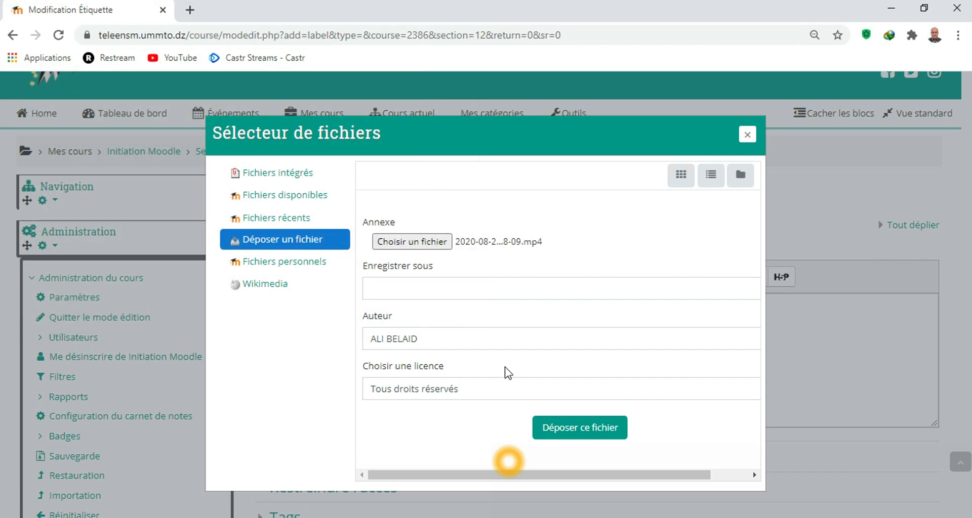
pyautogui.click(584, 431)
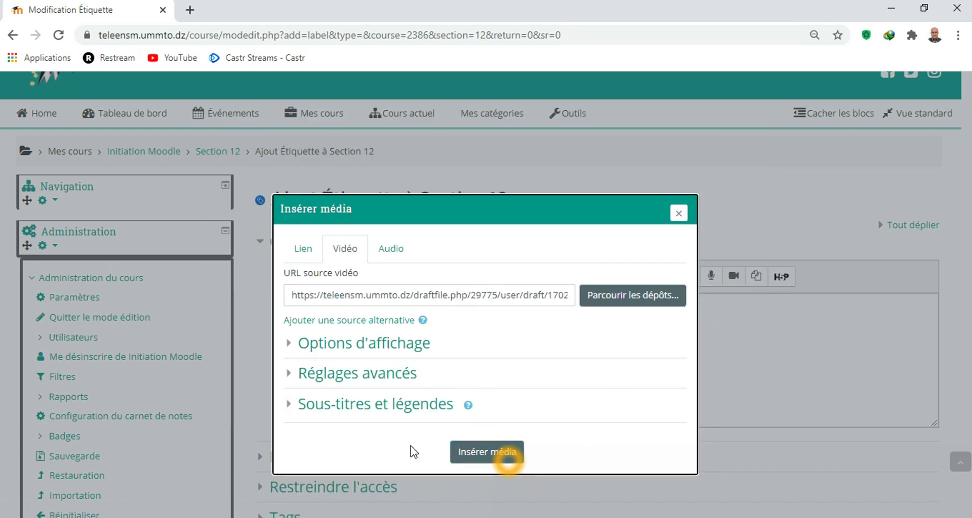
# - Insert the uploaded video into the label's content, save the label and return to the course
pyautogui.click(476, 456)
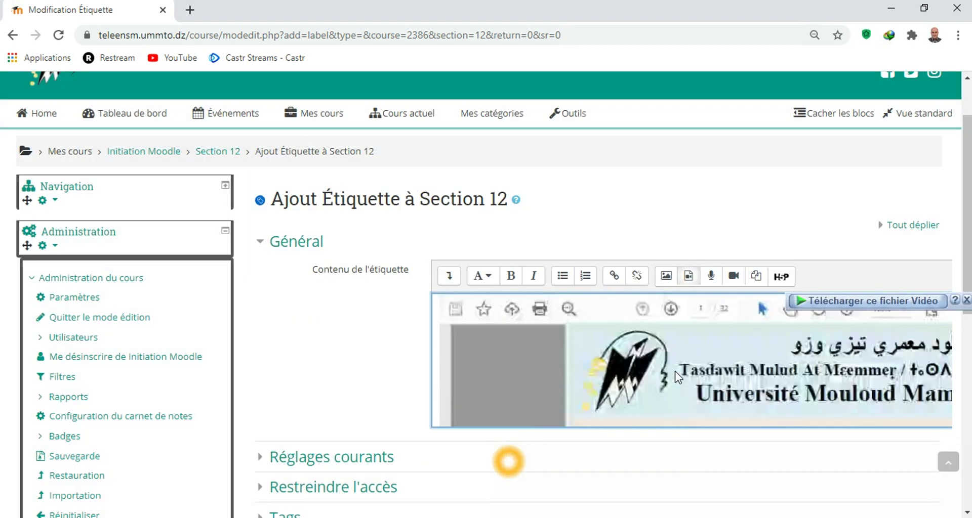
pyautogui.scroll(-8, 500, 438)
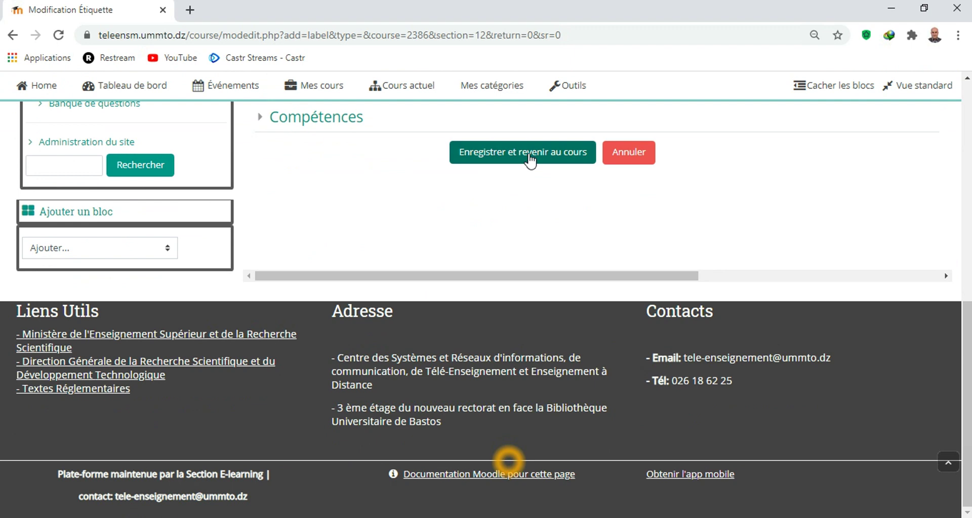
pyautogui.click(530, 158)
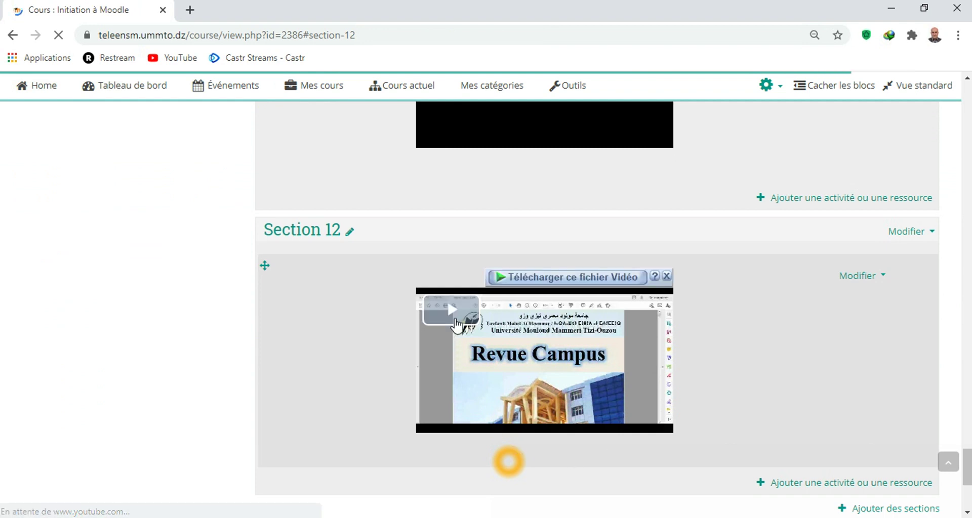
# - Play the embedded video in Section 12, skip ahead to past its midpoint, and pause it
pyautogui.click(457, 322)
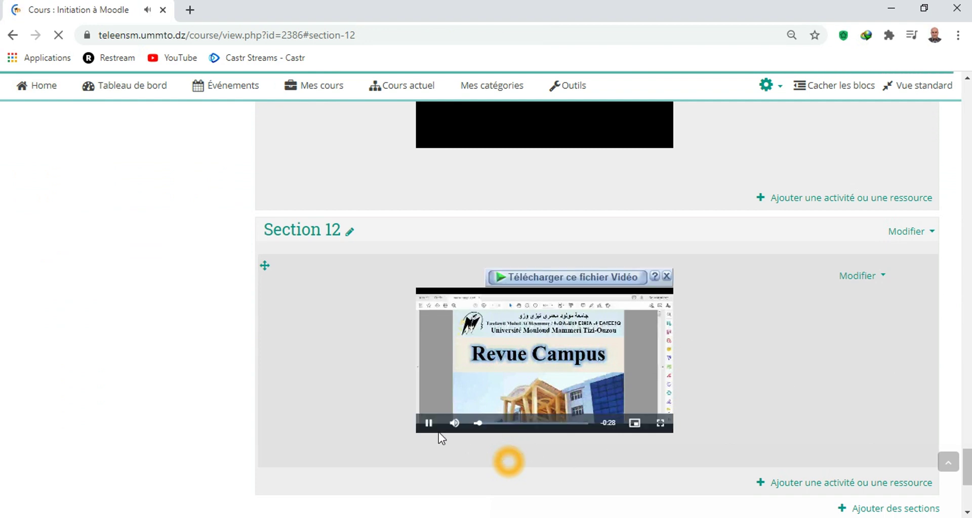
pyautogui.click(515, 425)
pyautogui.click(542, 424)
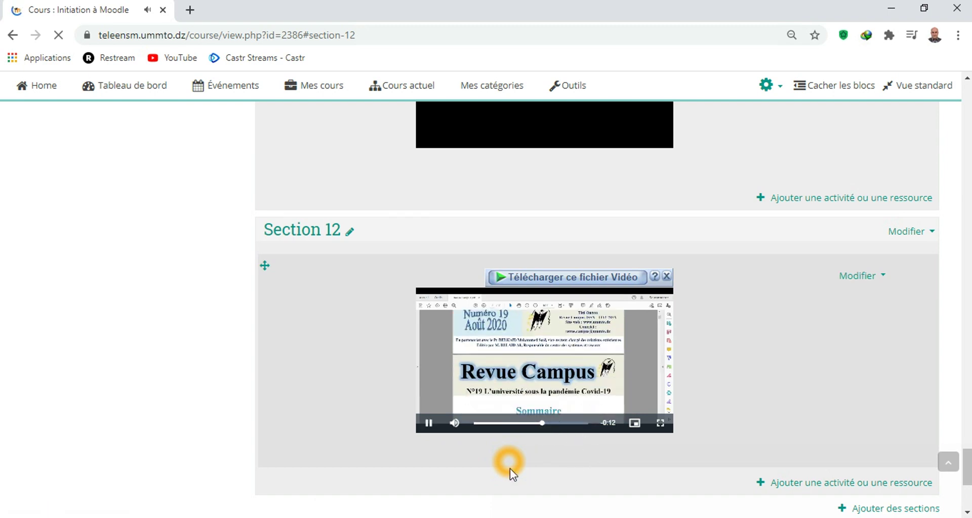
pyautogui.click(431, 425)
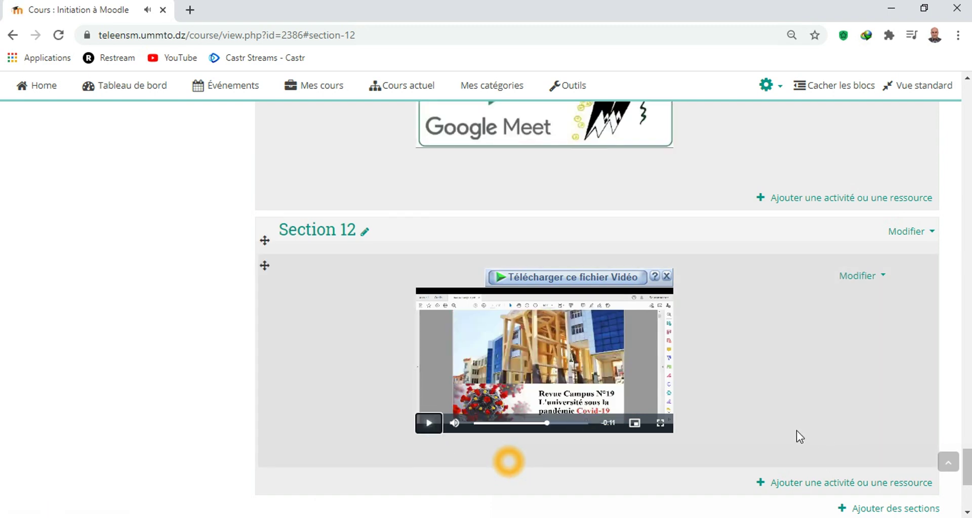
pyautogui.scroll(1, 778, 435)
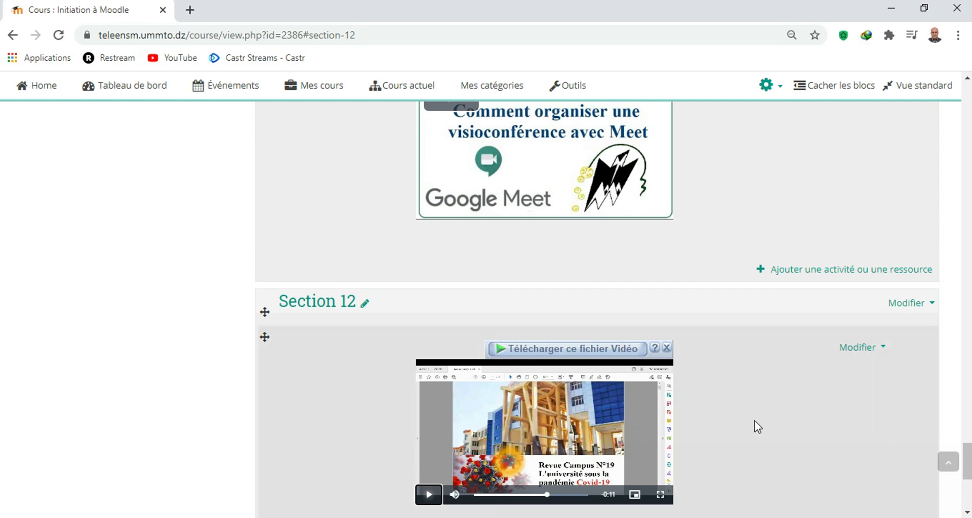
pyautogui.scroll(-1, 755, 421)
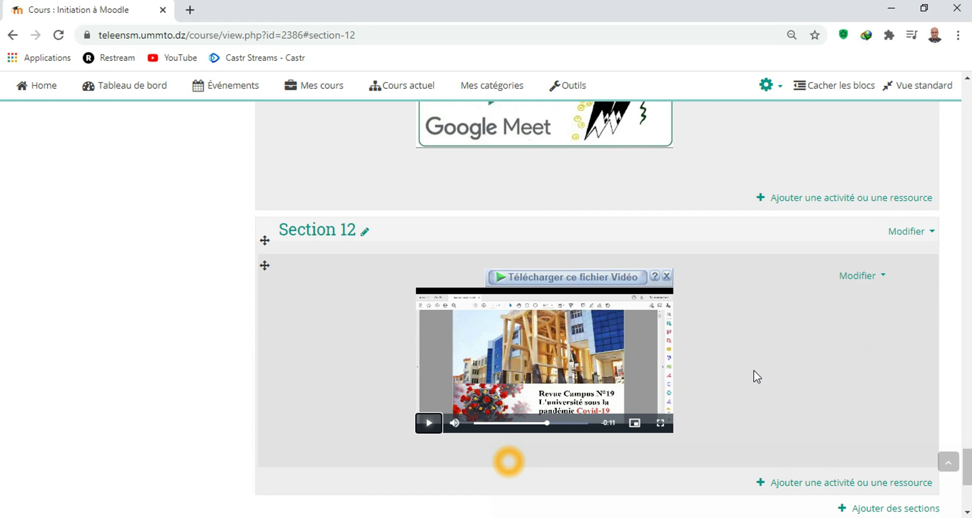
pyautogui.moveTo(967, 467)
pyautogui.mouseDown()
pyautogui.moveTo(969, 487)
pyautogui.moveTo(969, 458)
pyautogui.mouseUp()
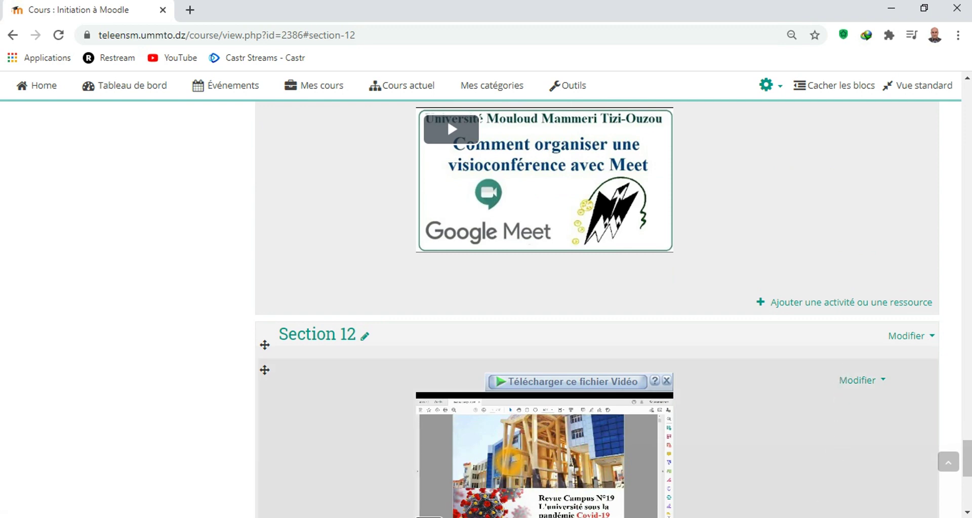
pyautogui.click(800, 517)
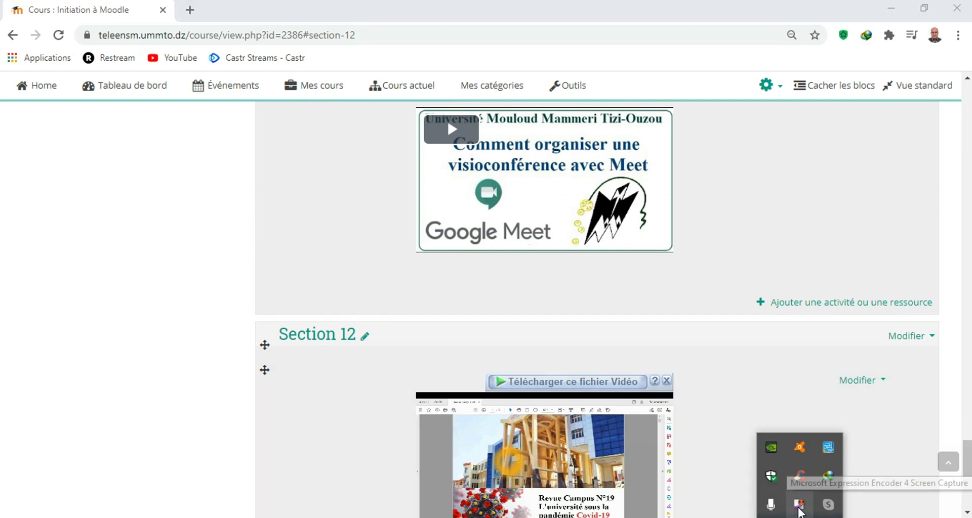
pyautogui.rightClick(799, 509)
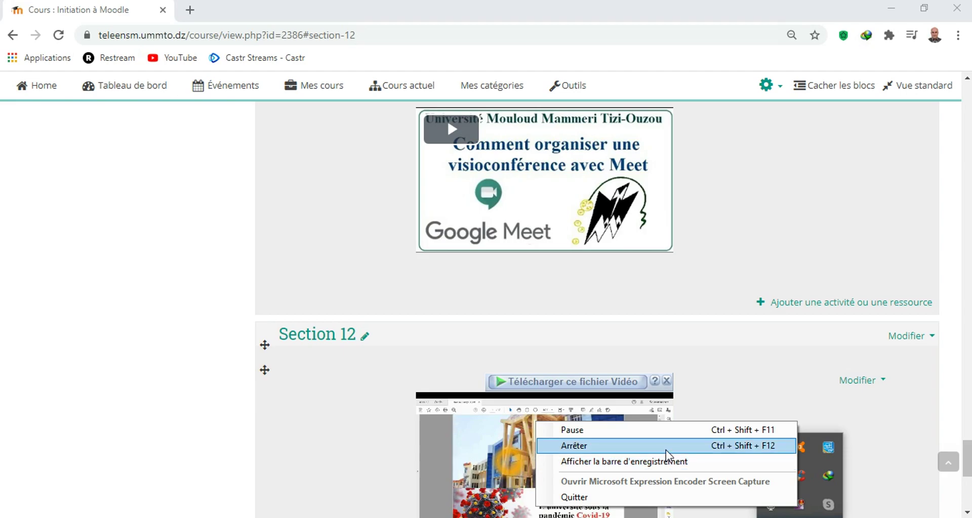